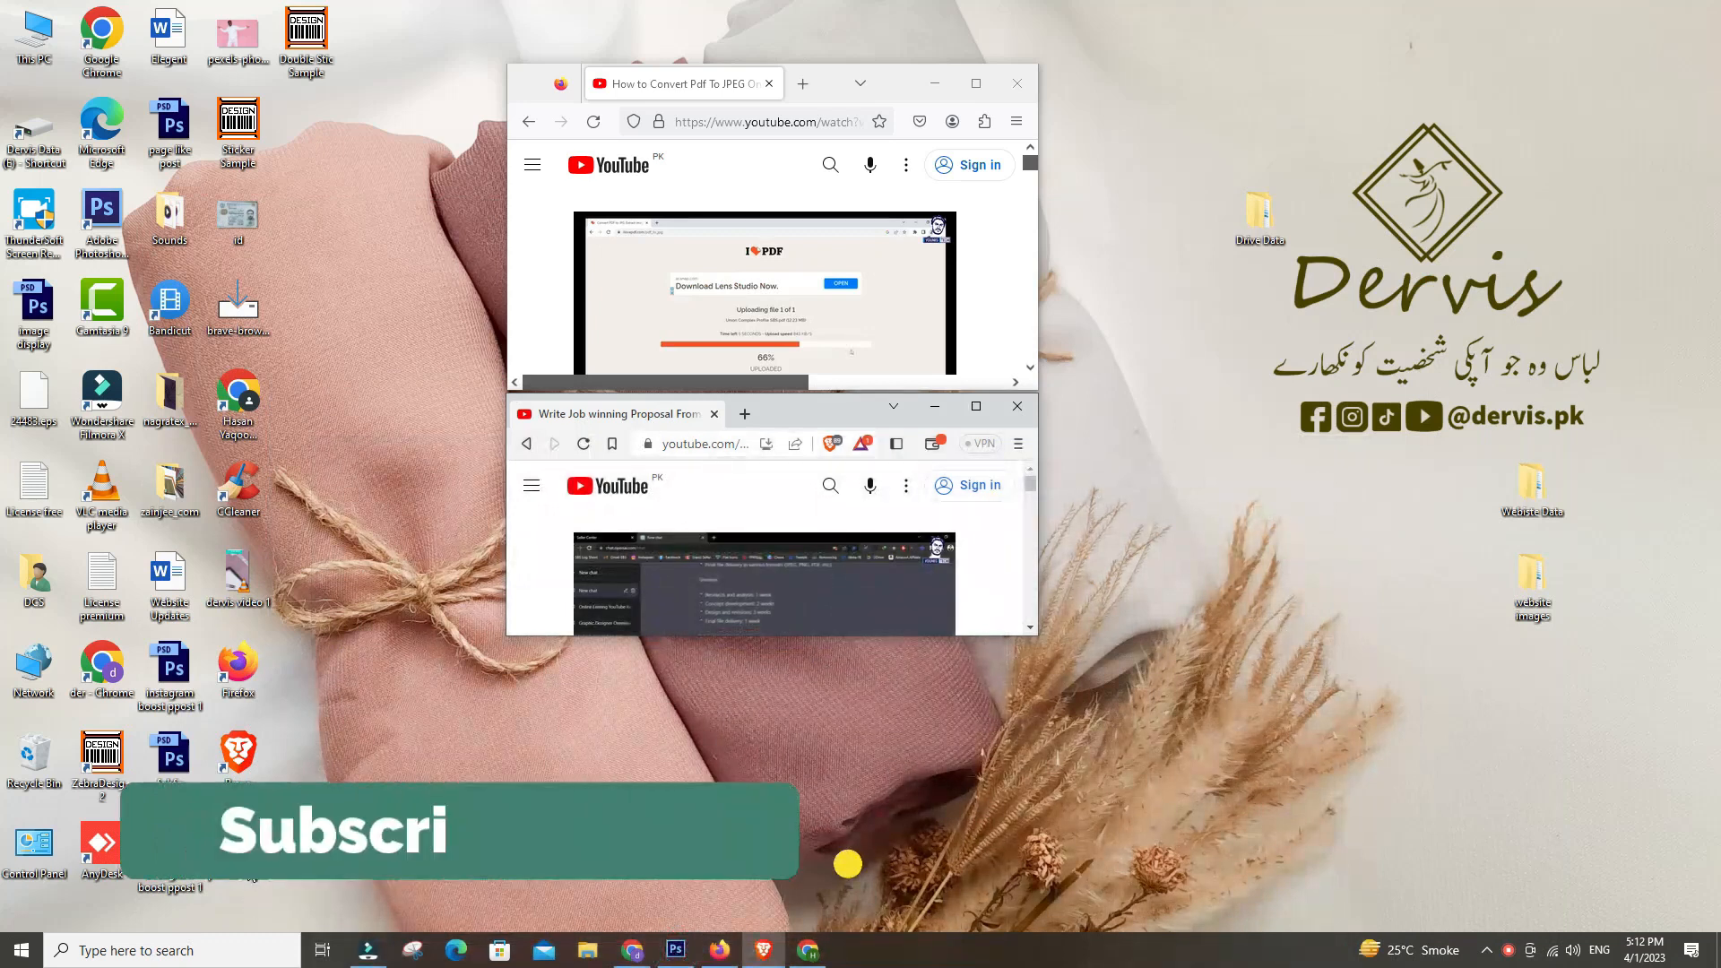
# - Place the pexels-reginaldo-lustosa photo from the desktop into the open Photoshop document and commit the placement
pyautogui.click(676, 949)
pyautogui.moveTo(689, 896); pyautogui.dragTo(760, 640)
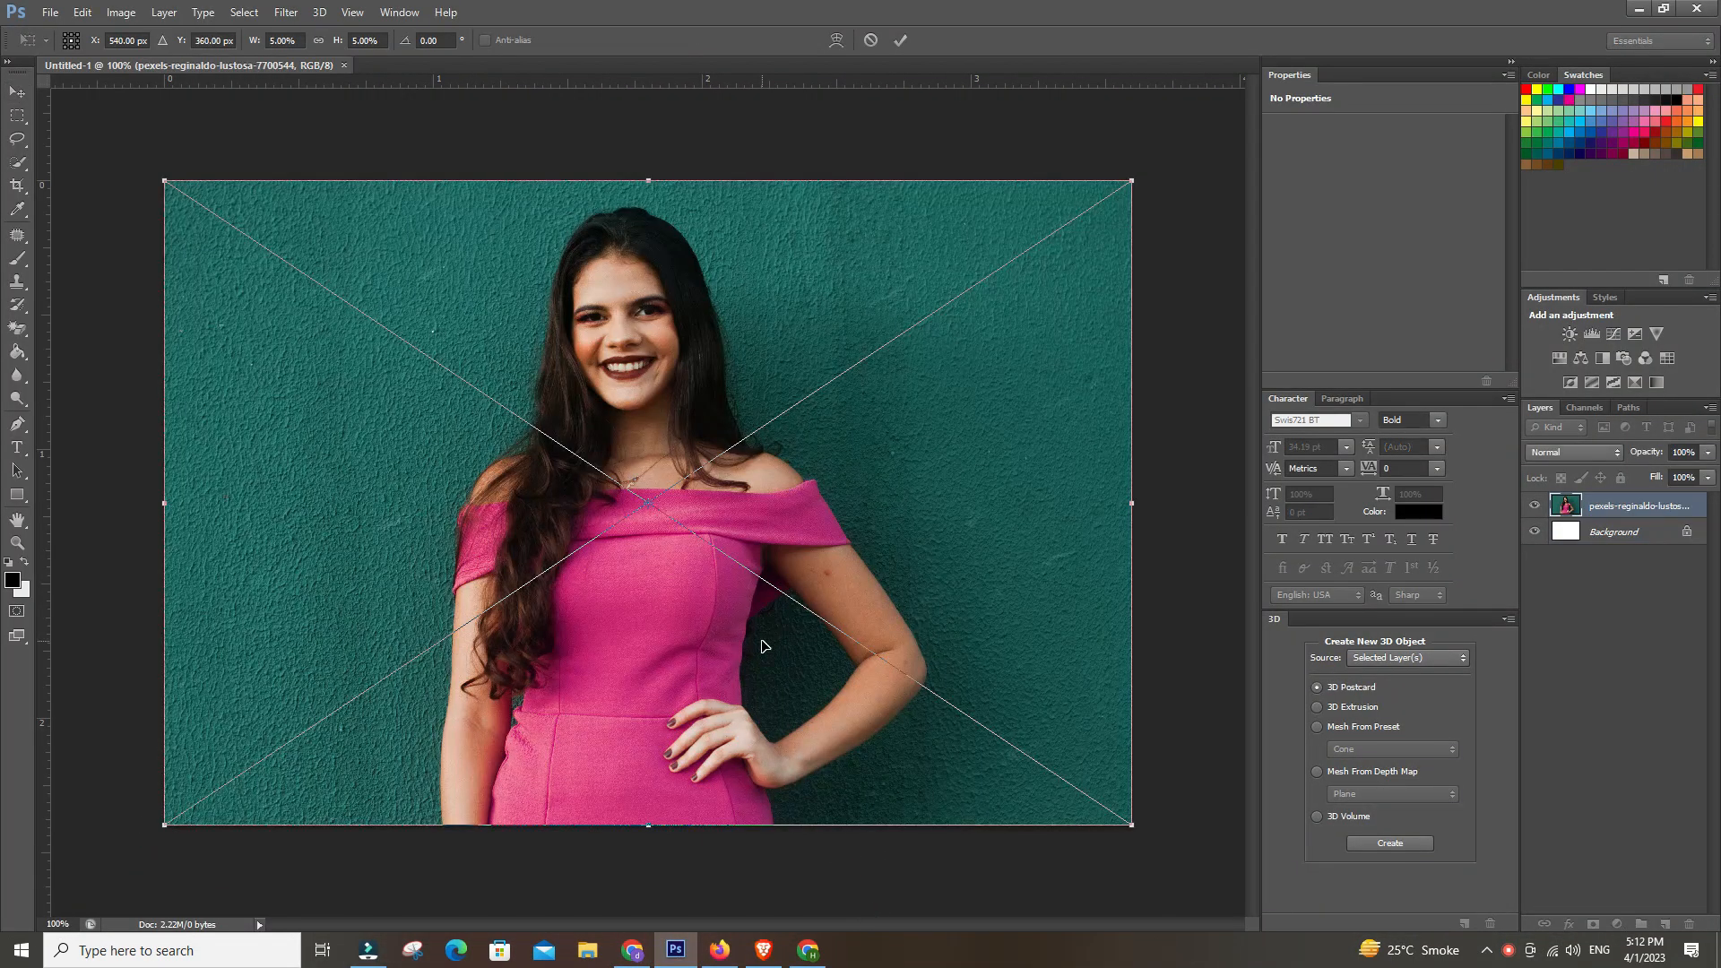
pyautogui.press('Return')
pyautogui.hotkey('ctrl', '+')
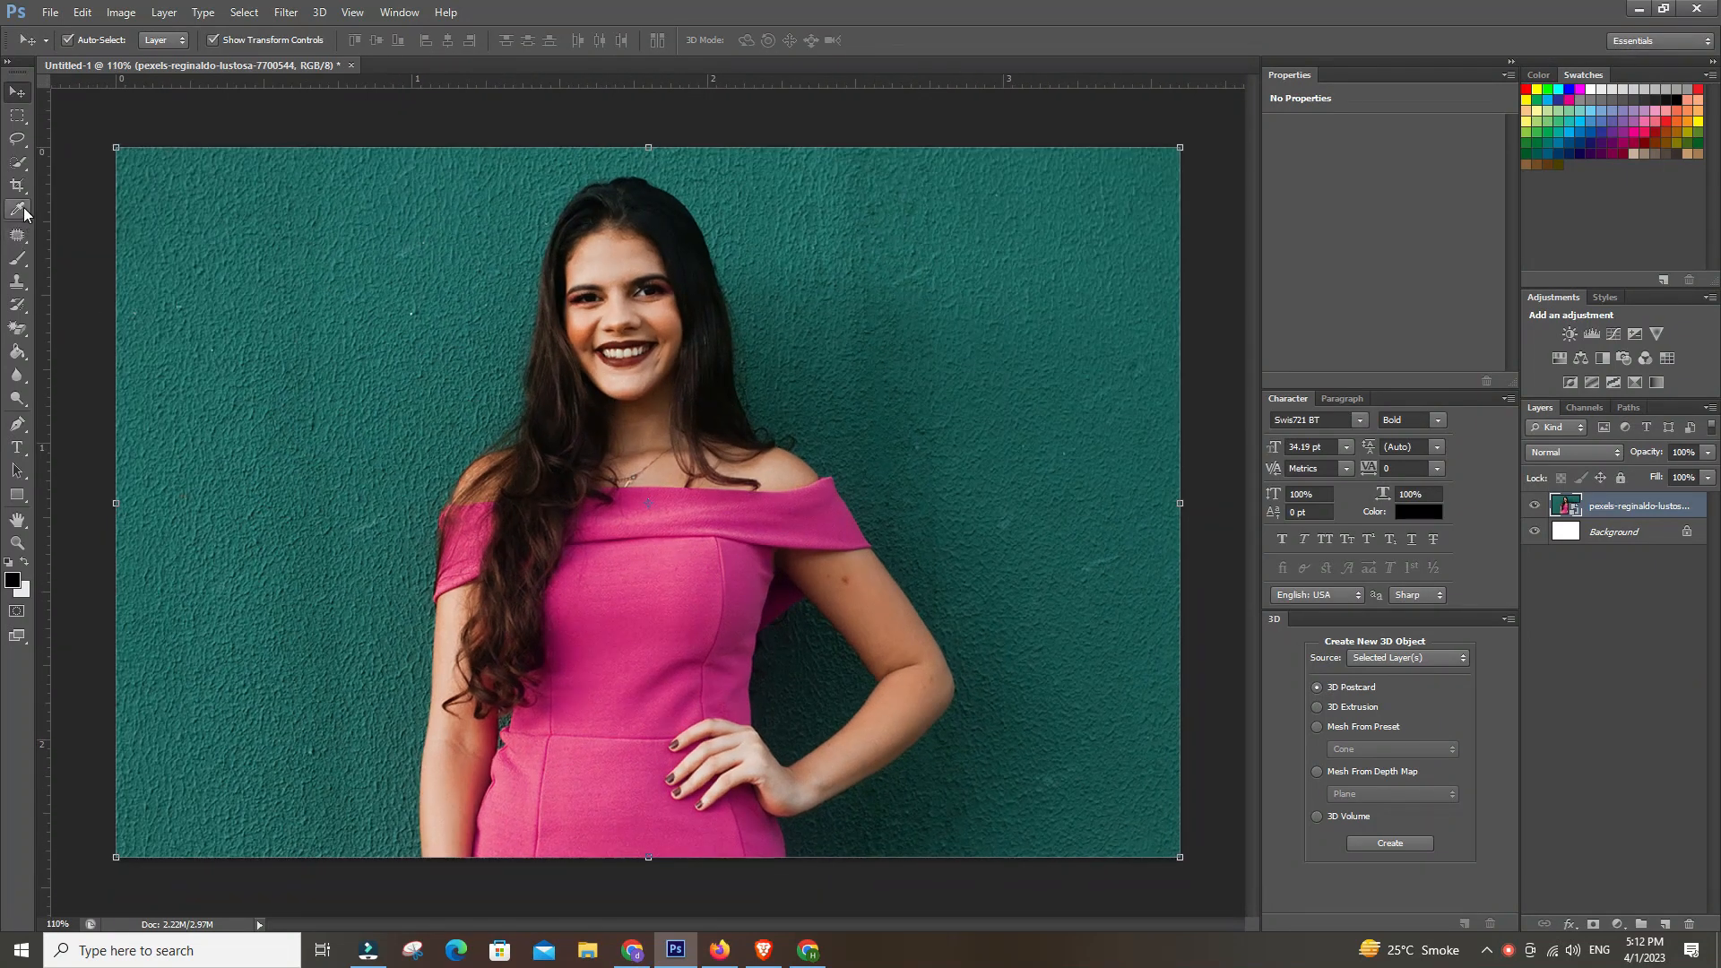
# - Select the woman, including her hair, dress and both arms, with the Quick Selection tool
pyautogui.click(17, 162)
pyautogui.moveTo(628, 269)
pyautogui.mouseDown()
pyautogui.moveTo(628, 530)
pyautogui.moveTo(608, 625)
pyautogui.moveTo(627, 687)
pyautogui.moveTo(620, 671)
pyautogui.moveTo(608, 785)
pyautogui.moveTo(490, 813)
pyautogui.moveTo(466, 787)
pyautogui.moveTo(468, 684)
pyautogui.mouseUp()
pyautogui.moveTo(650, 507)
pyautogui.mouseDown()
pyautogui.moveTo(551, 305)
pyautogui.moveTo(568, 308)
pyautogui.moveTo(615, 192)
pyautogui.moveTo(602, 223)
pyautogui.mouseUp()
pyautogui.moveTo(769, 489)
pyautogui.mouseDown()
pyautogui.moveTo(844, 551)
pyautogui.moveTo(915, 735)
pyautogui.mouseUp()
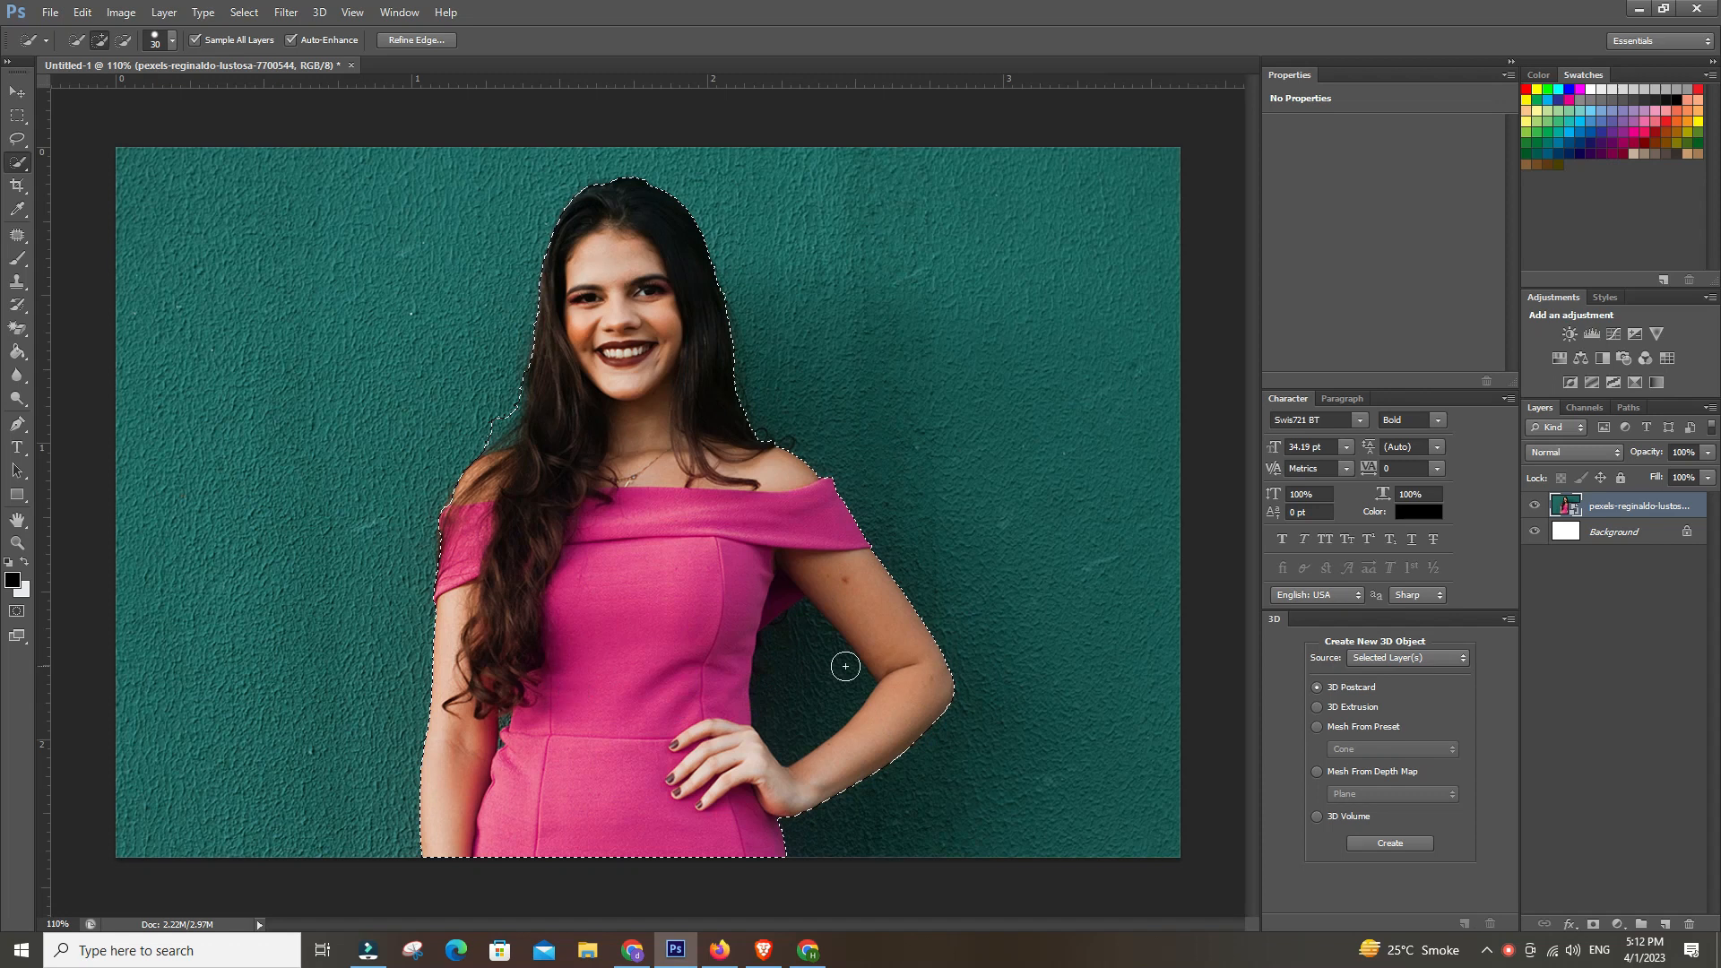
# - Subtract the wall inside the bent arm and the patch between the long hair and the shoulder from the selection
pyautogui.click(124, 40)
pyautogui.moveTo(811, 661); pyautogui.dragTo(803, 691)
pyautogui.scroll(-3, 693, 676)
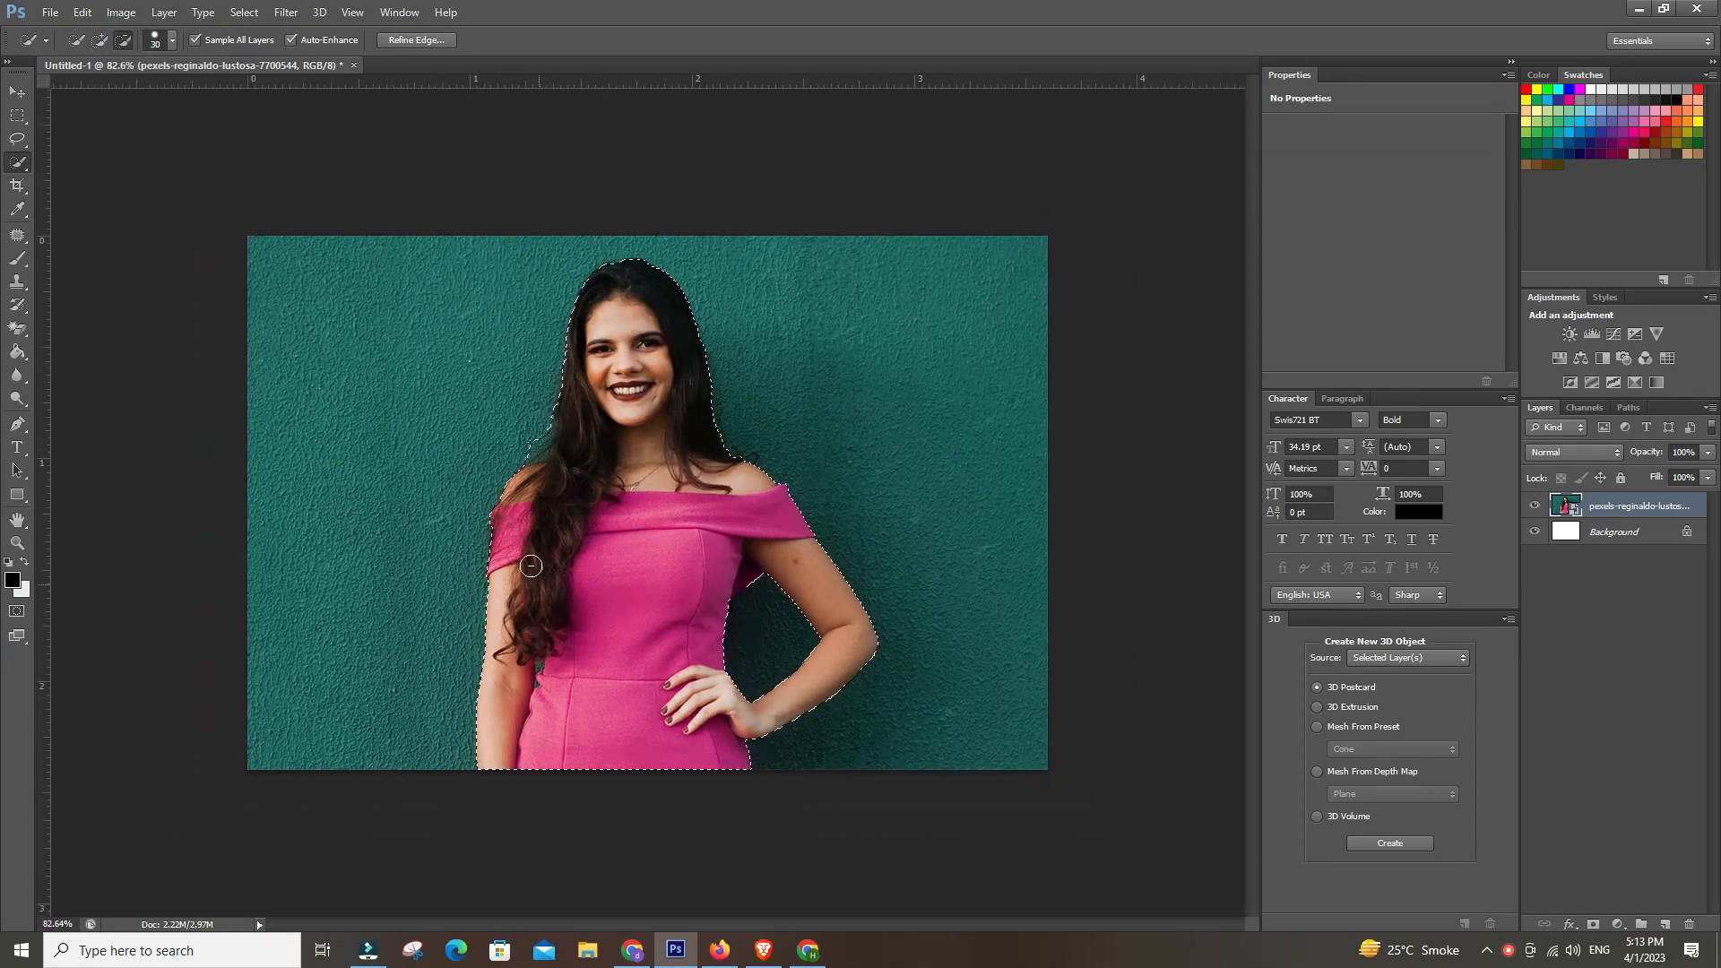
pyautogui.click(530, 441)
pyautogui.click(526, 449)
pyautogui.scroll(-1, 621, 581)
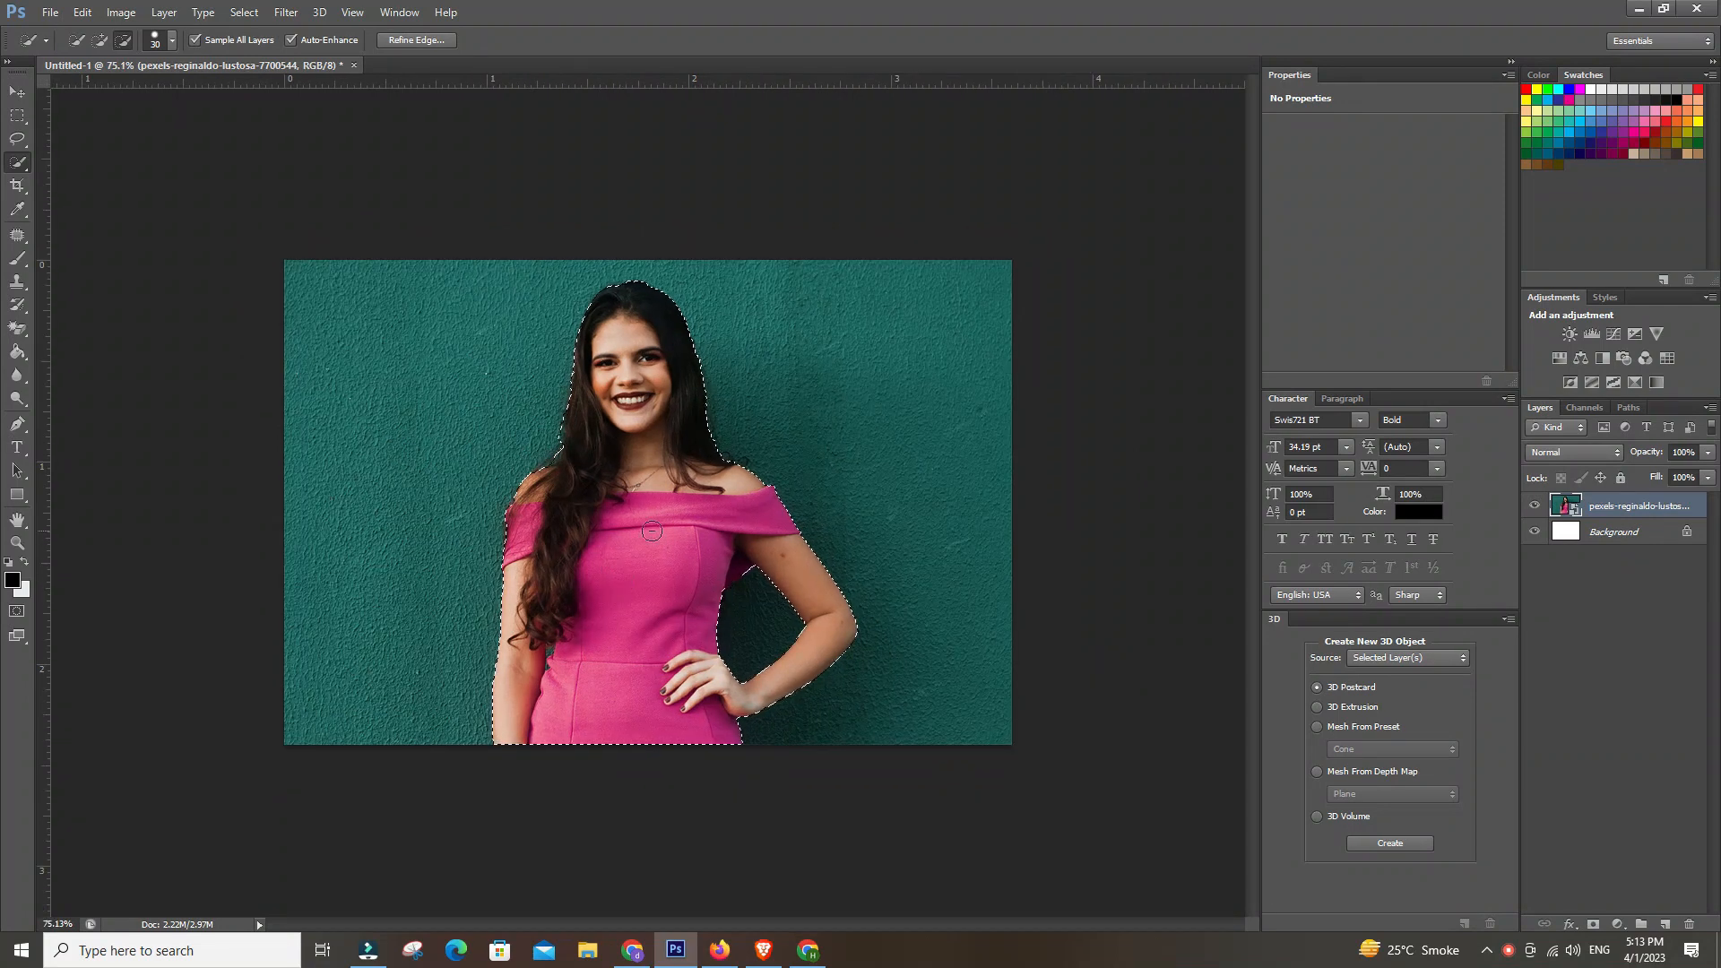
# - Refine the selection along both shoulders, subtracting wall above the bare shoulder and adding the edge beside the long hair
pyautogui.scroll(2, 690, 505)
pyautogui.click(99, 39)
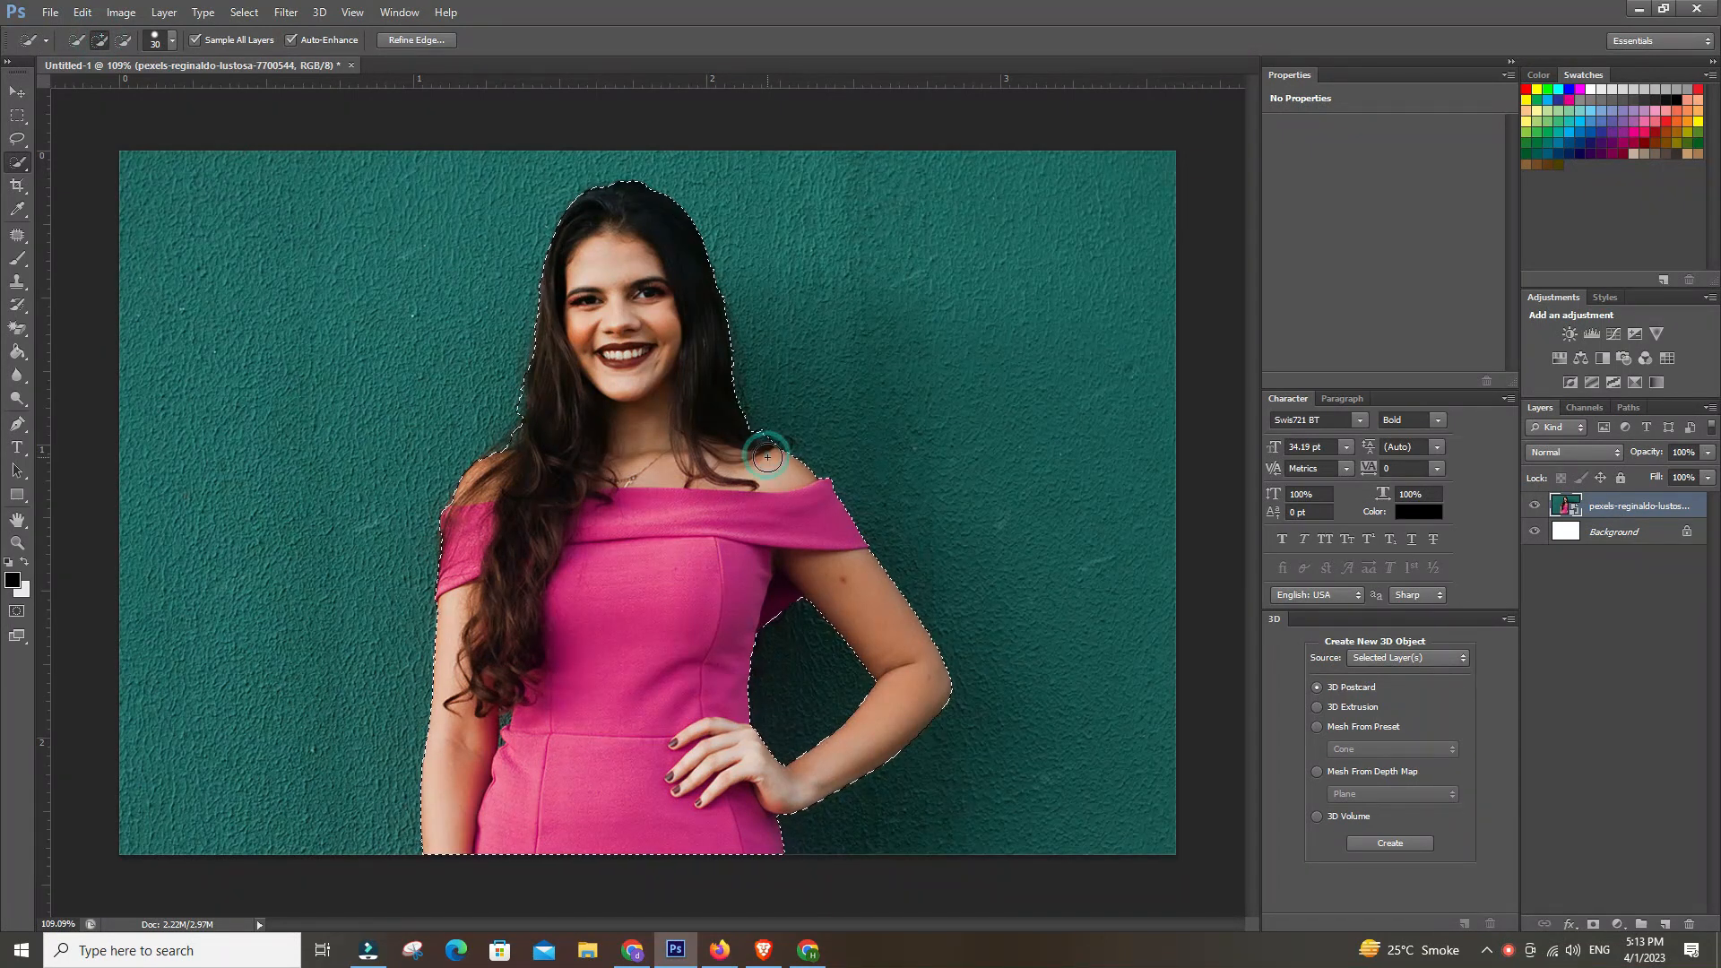
pyautogui.click(124, 39)
pyautogui.click(775, 414)
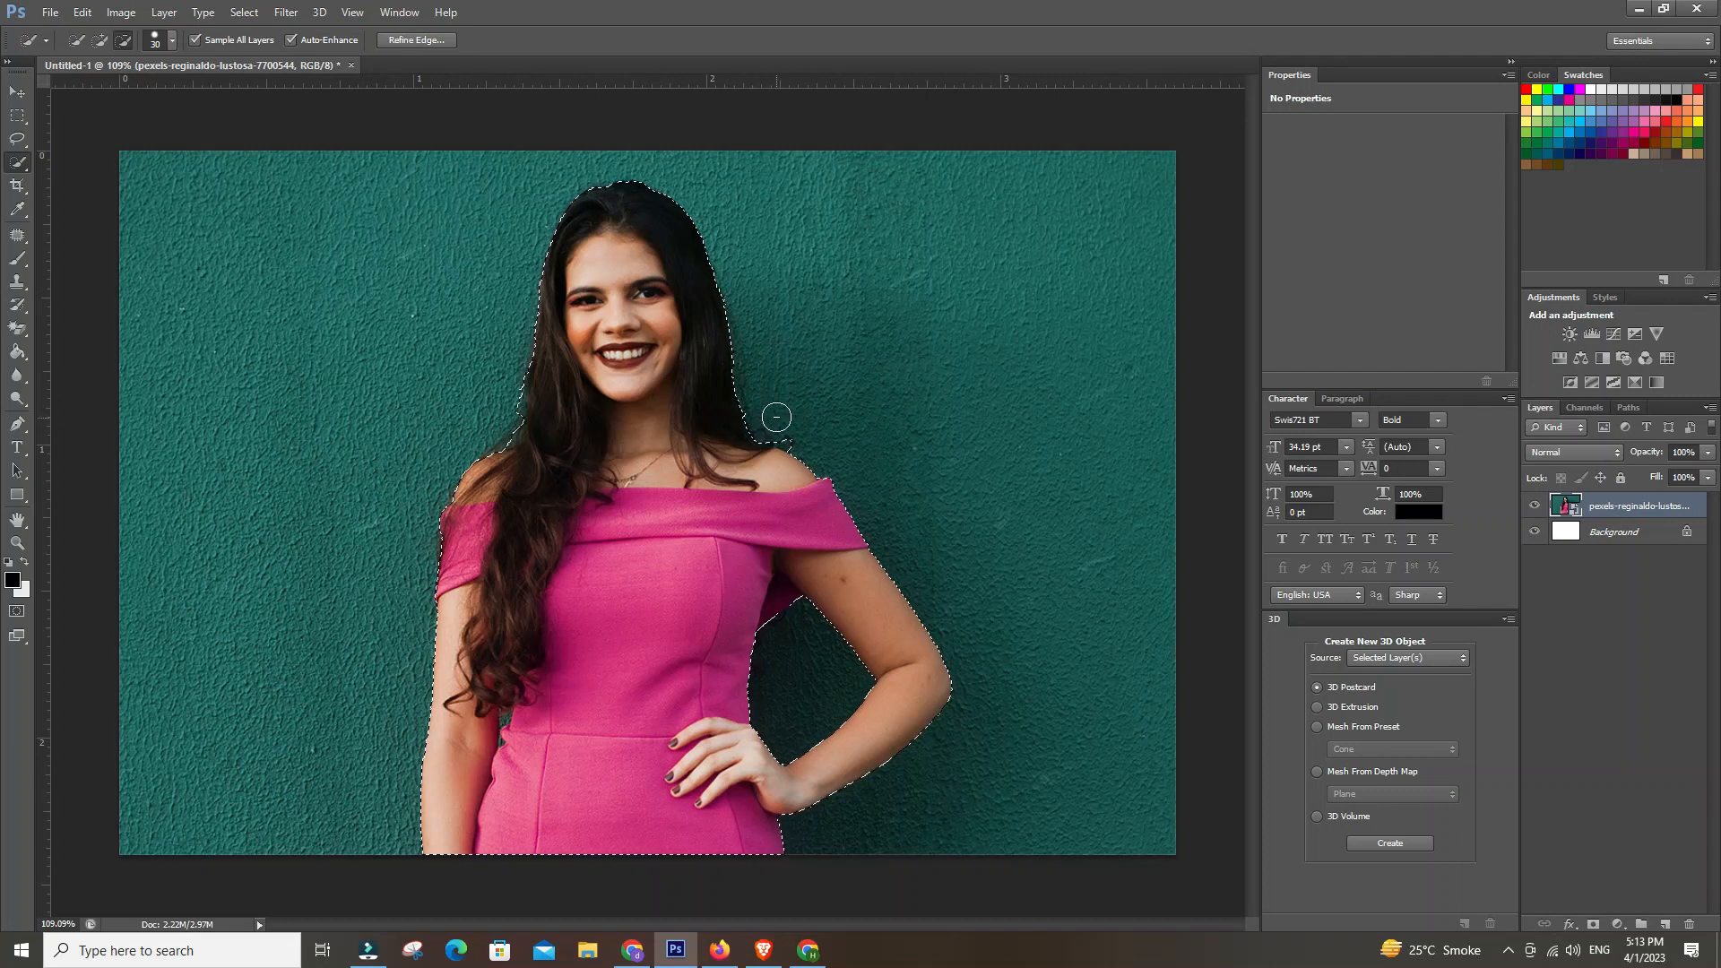
pyautogui.click(100, 39)
pyautogui.click(522, 449)
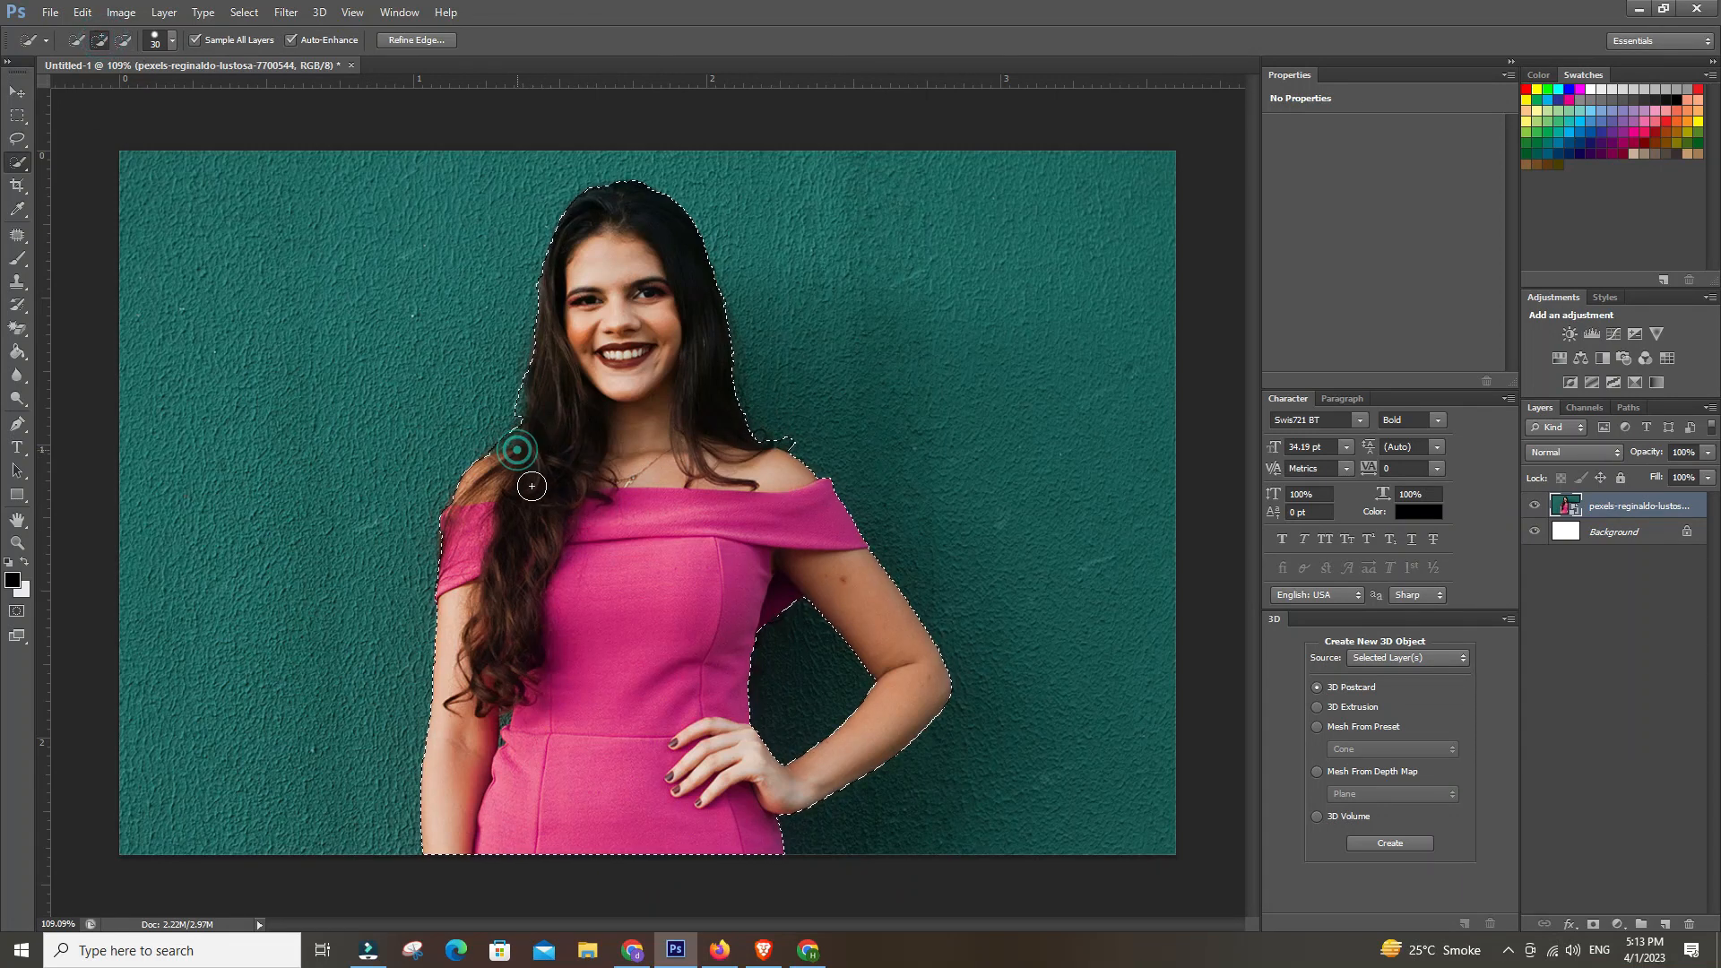
# - Add a layer mask from the selection to isolate the woman from the wall
pyautogui.scroll(-3, 557, 510)
pyautogui.scroll(2, 538, 528)
pyautogui.scroll(-5, 553, 605)
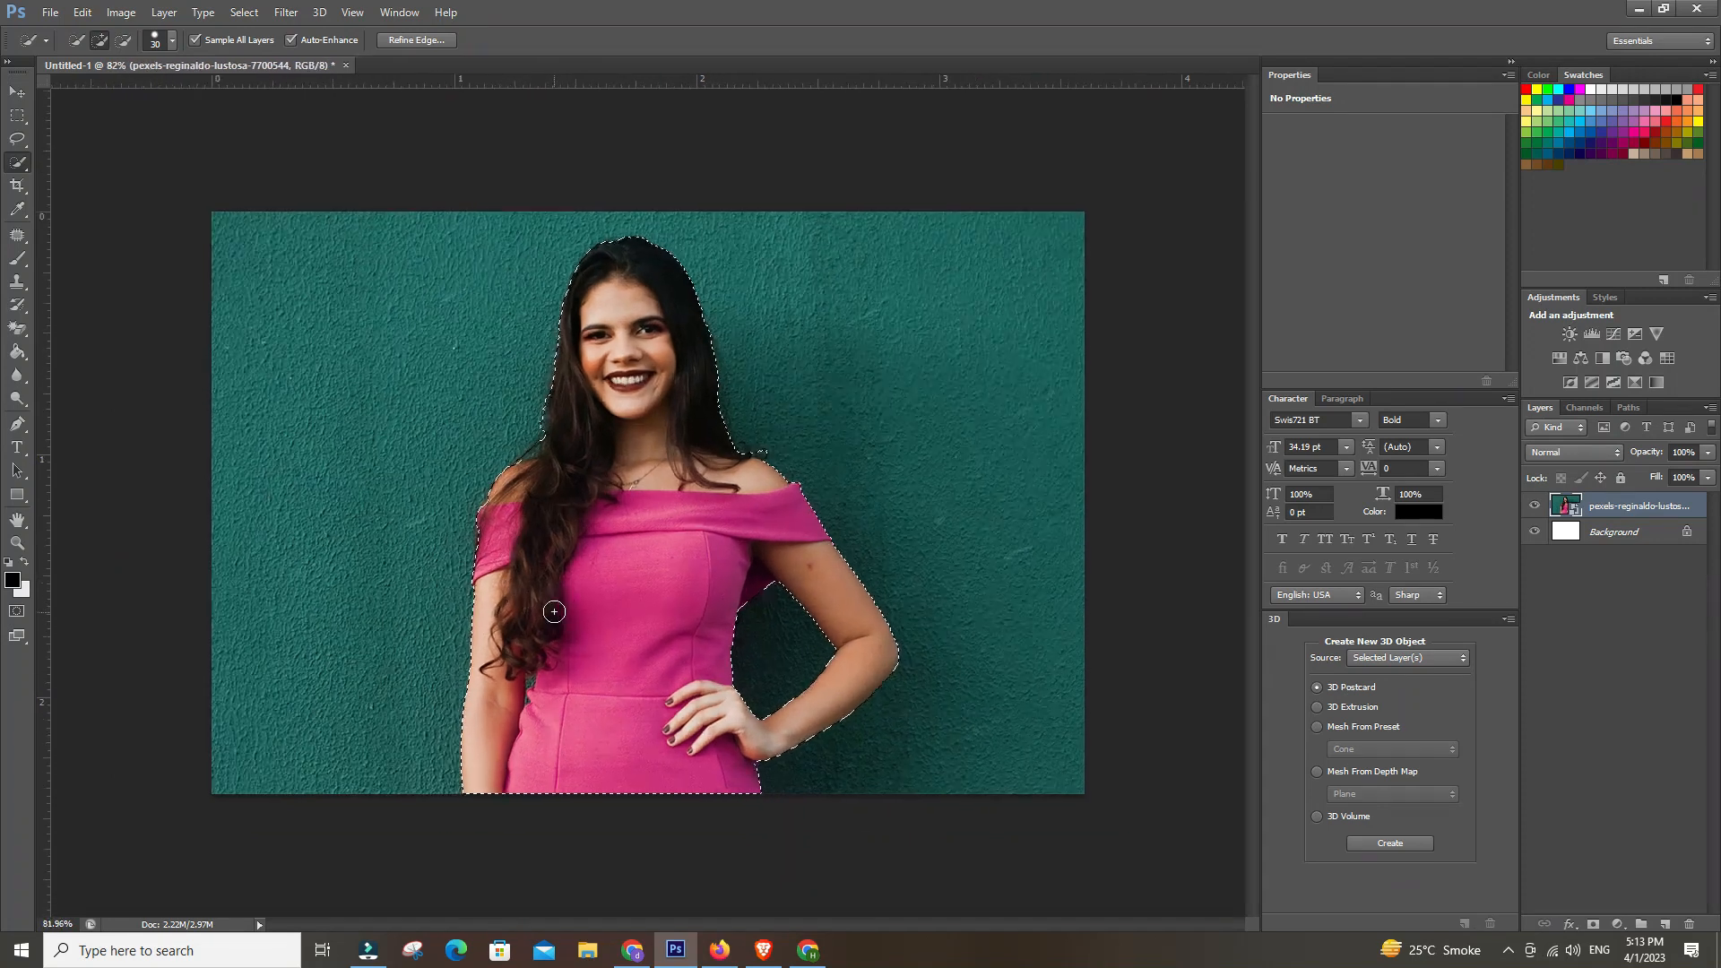
pyautogui.scroll(2, 648, 505)
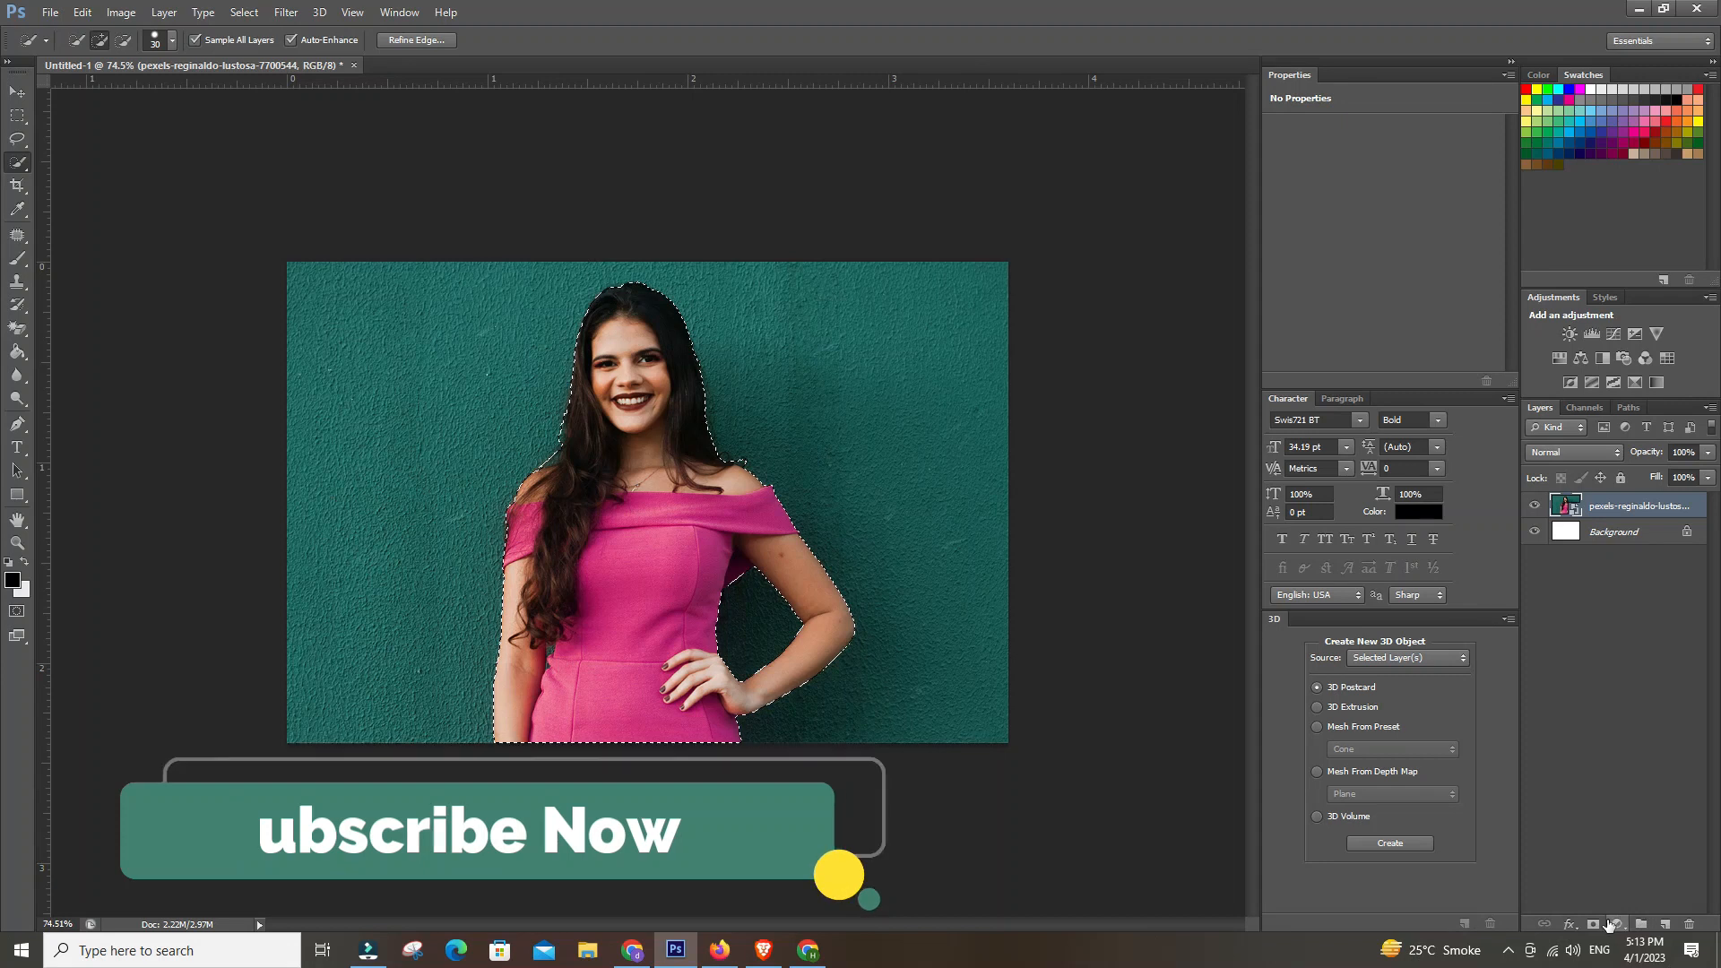
pyautogui.click(1592, 924)
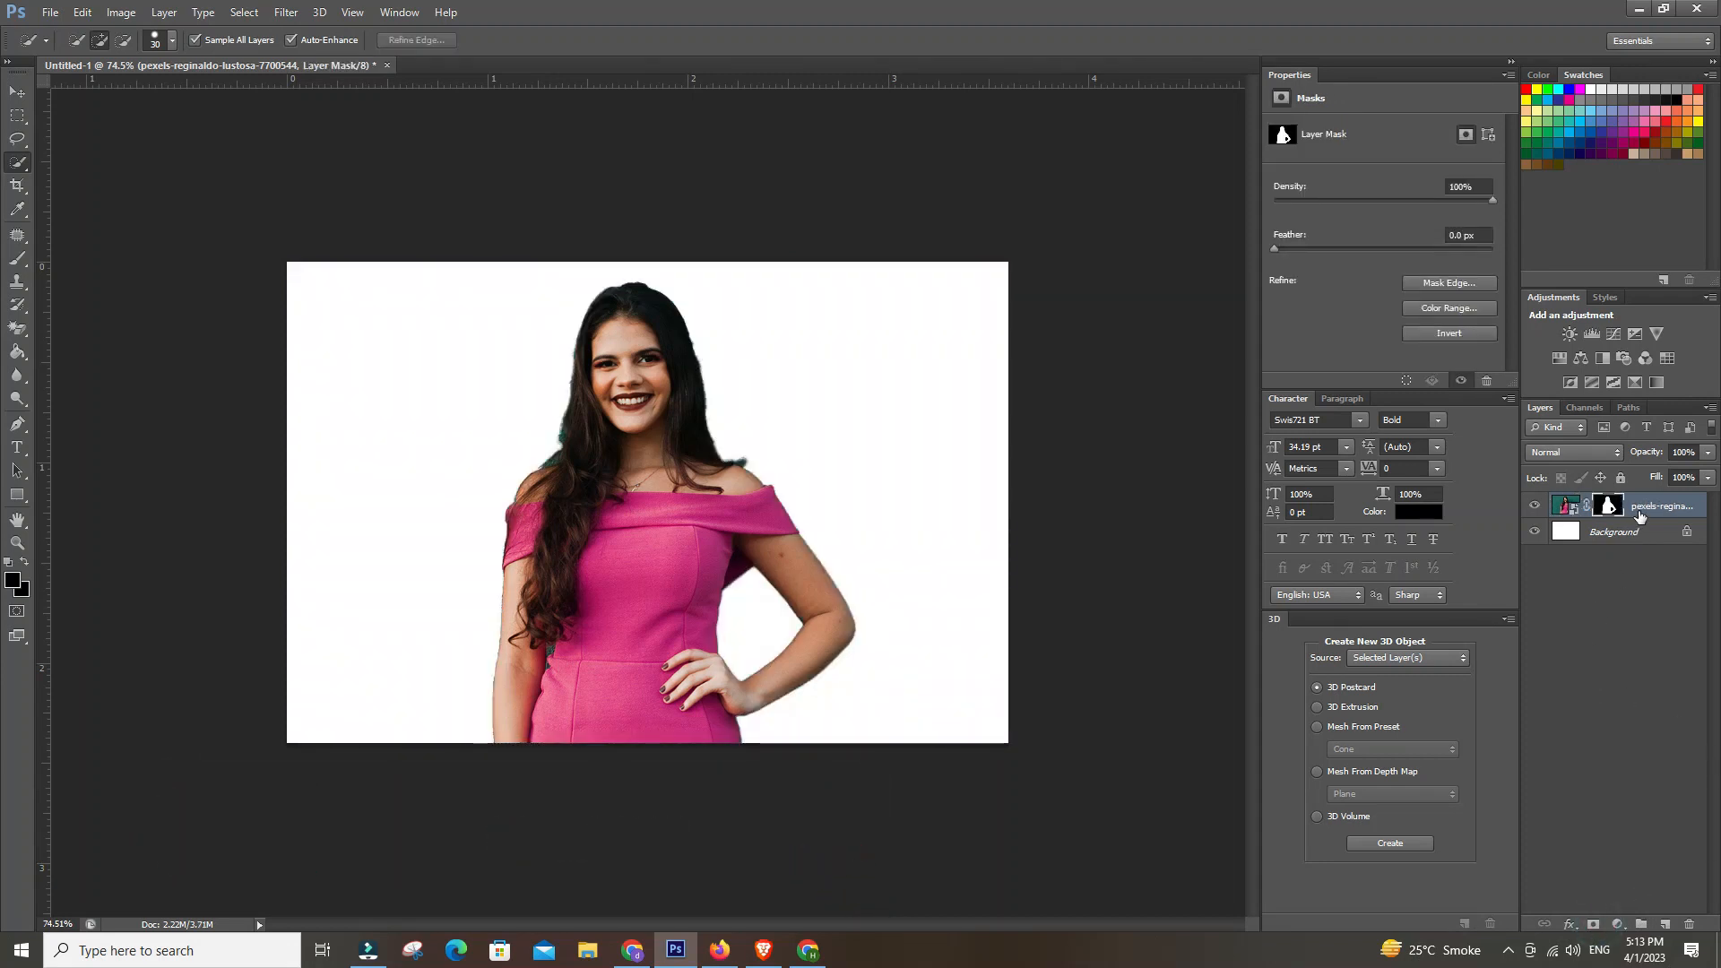
# - Place a second copy of the pexels-reginaldo-lustosa photo and move its layer below the masked cutout
pyautogui.click(675, 950)
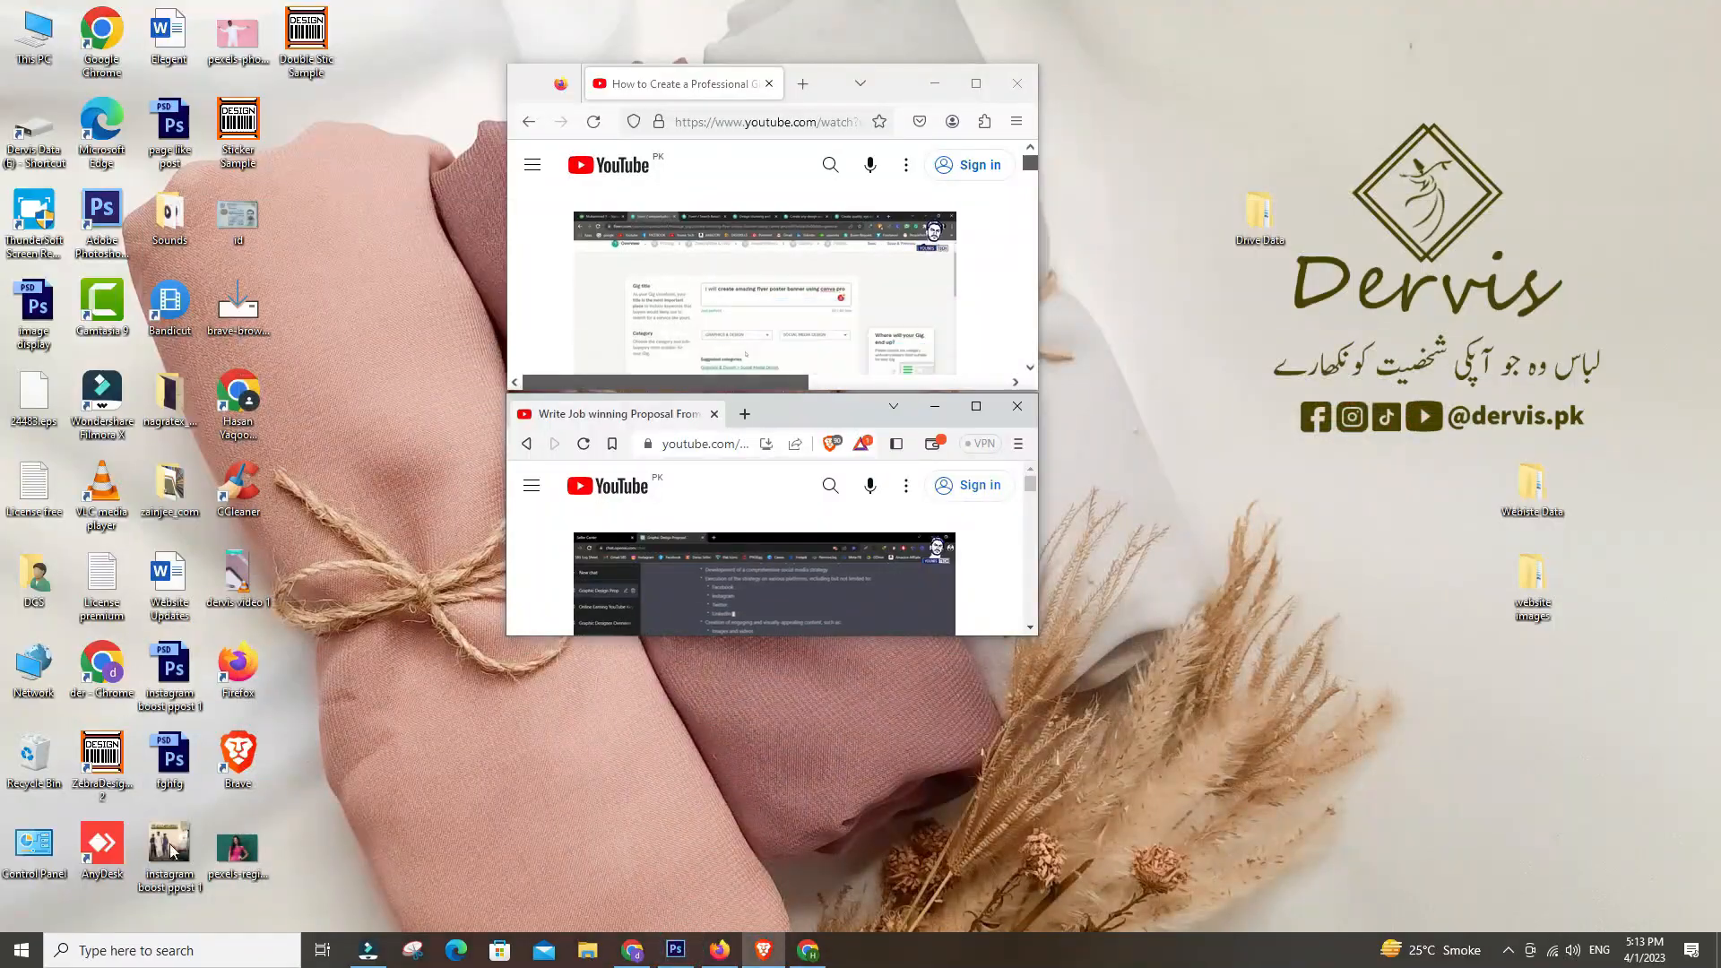
pyautogui.click(695, 938)
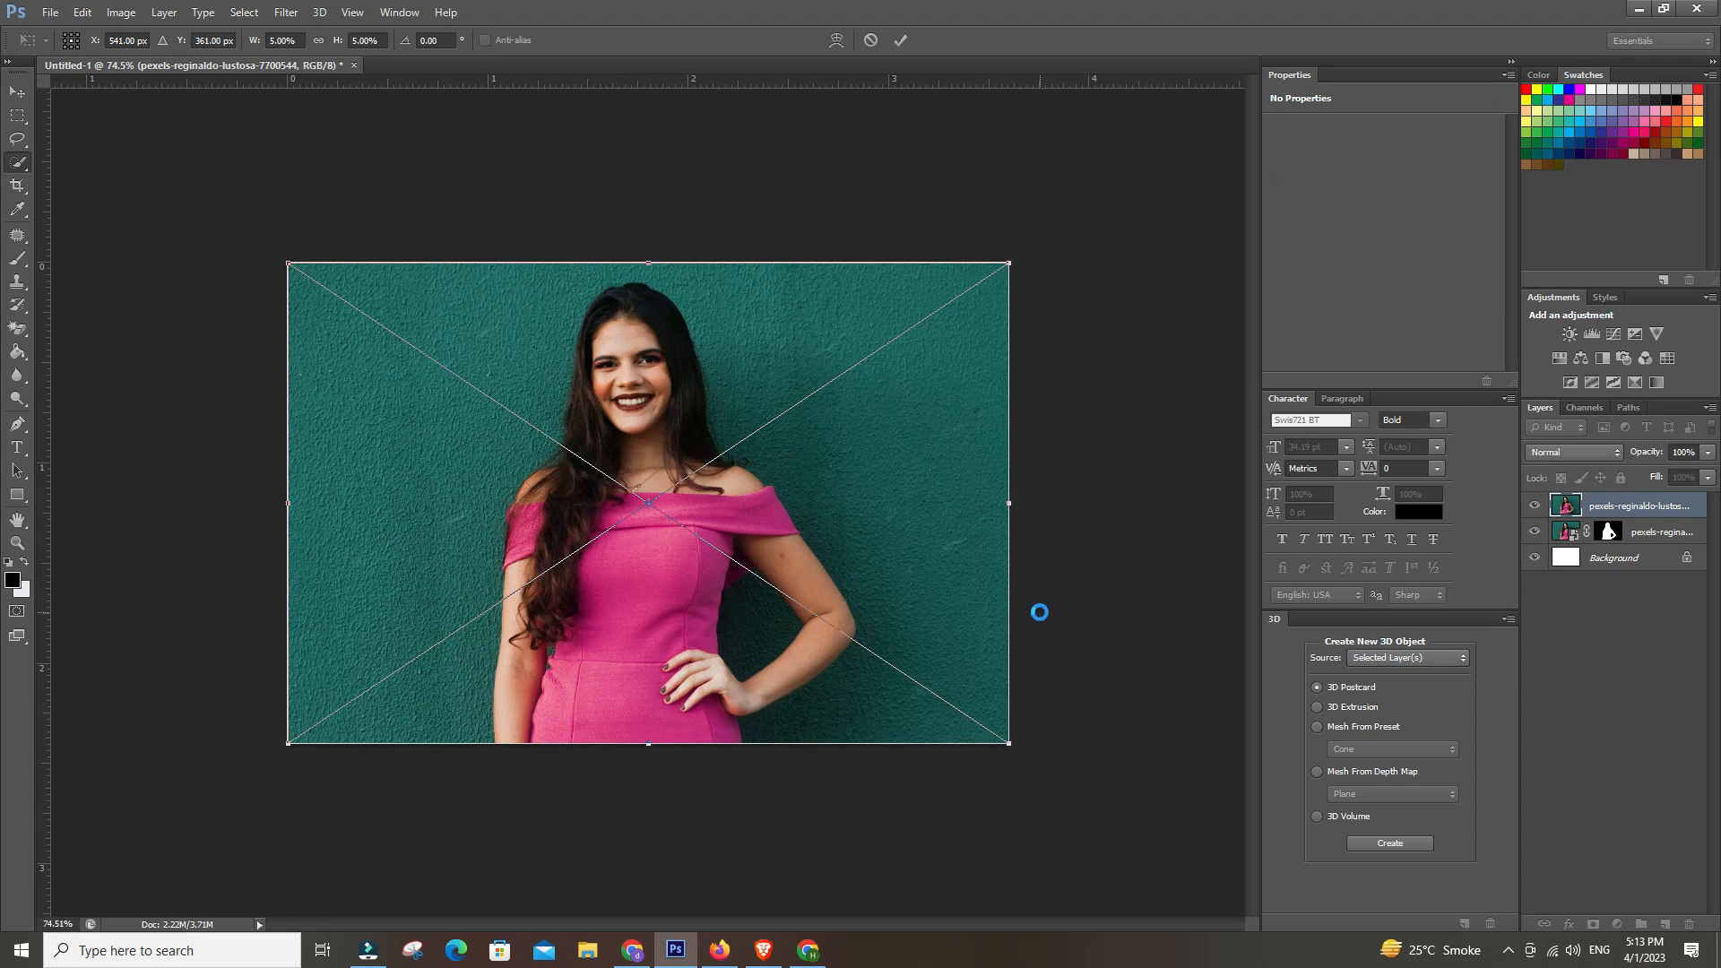
pyautogui.press('Return')
pyautogui.moveTo(1645, 515); pyautogui.dragTo(1645, 546)
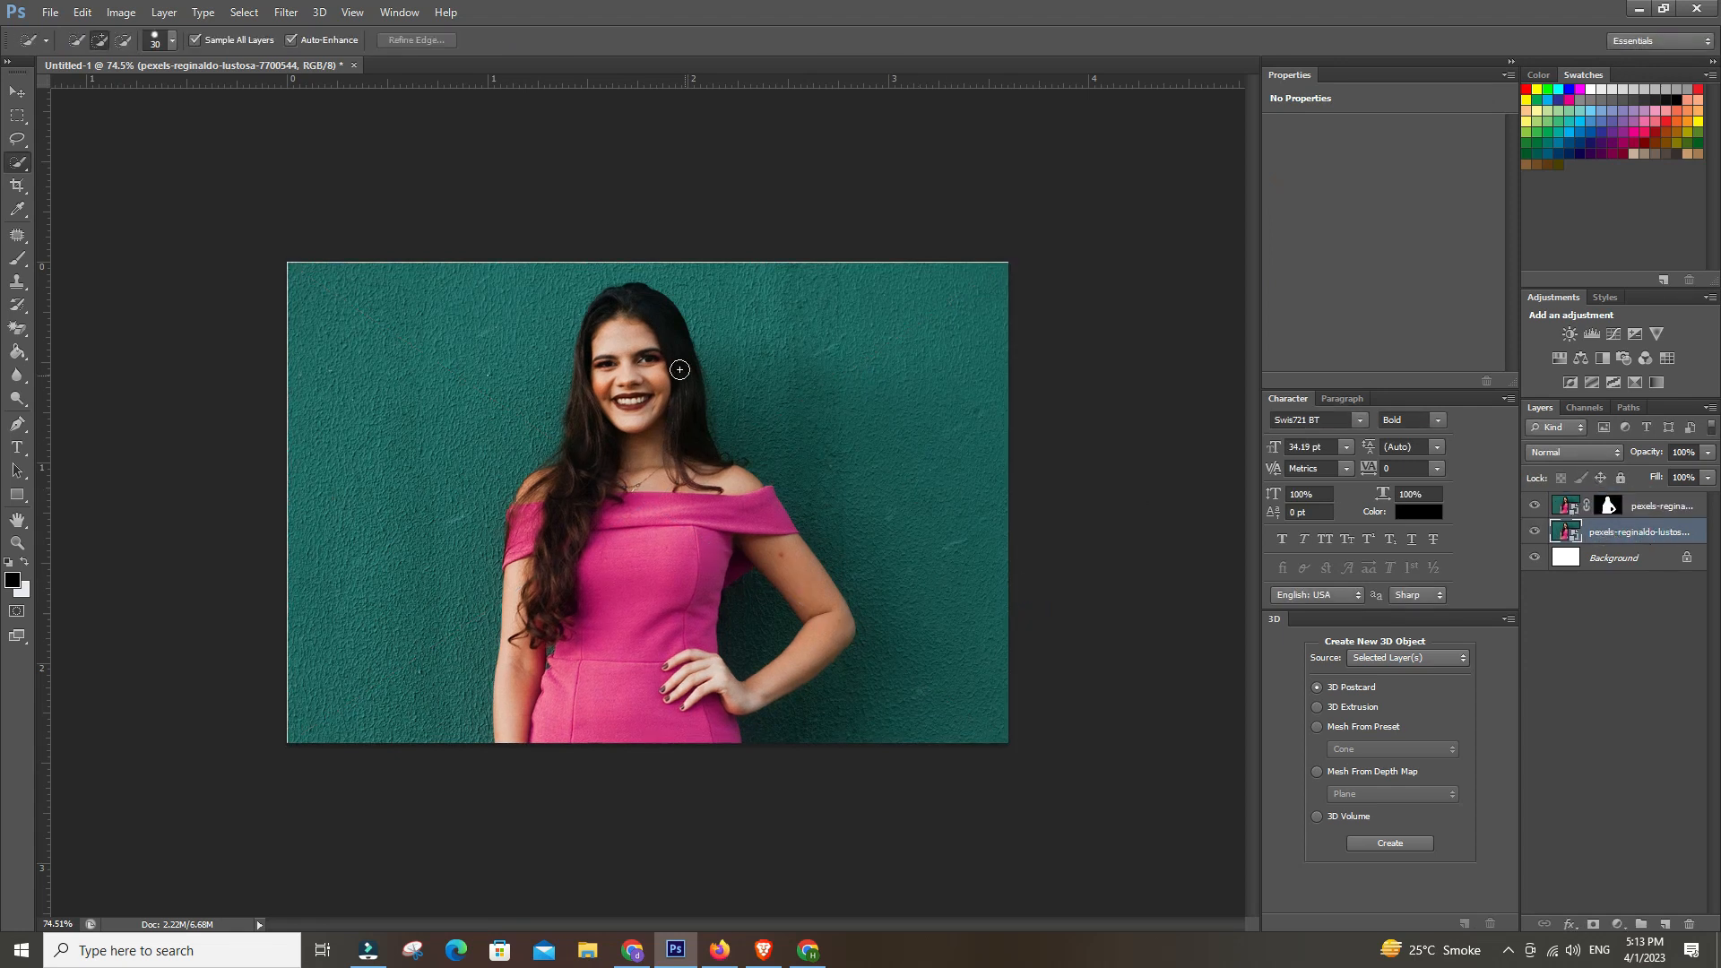
# - Add the text "Happy Mood" centred across the woman's chest and move its layer above the masked cutout
pyautogui.scroll(3, 425, 410)
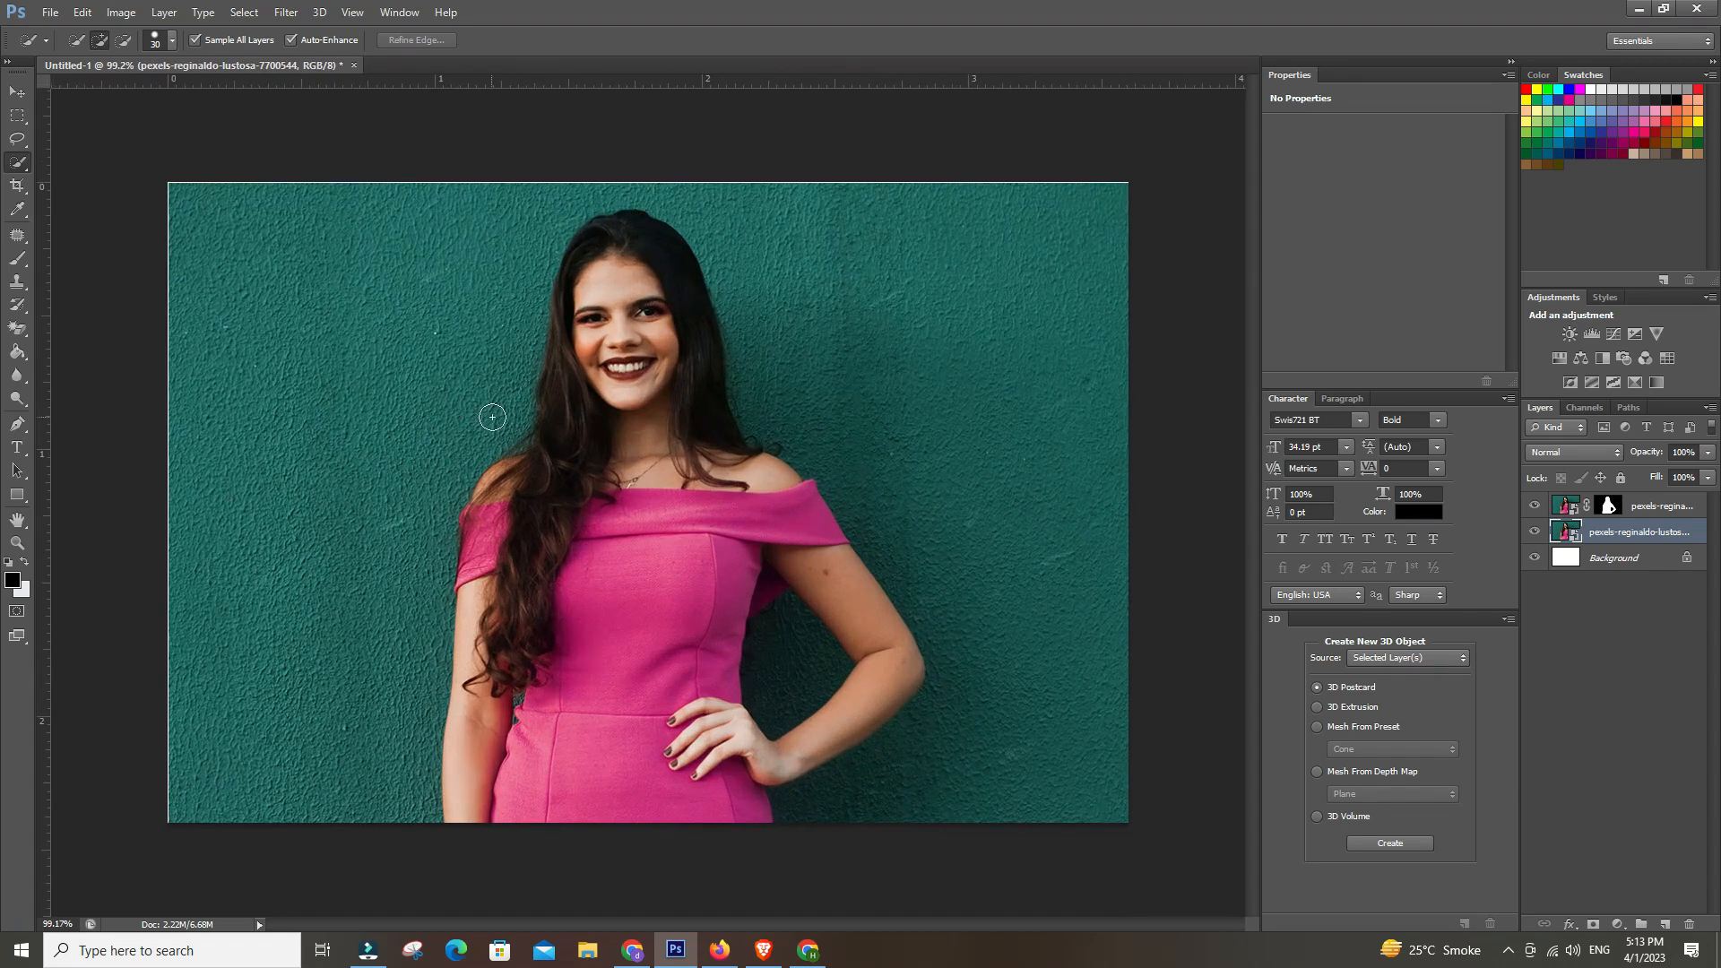
pyautogui.click(17, 447)
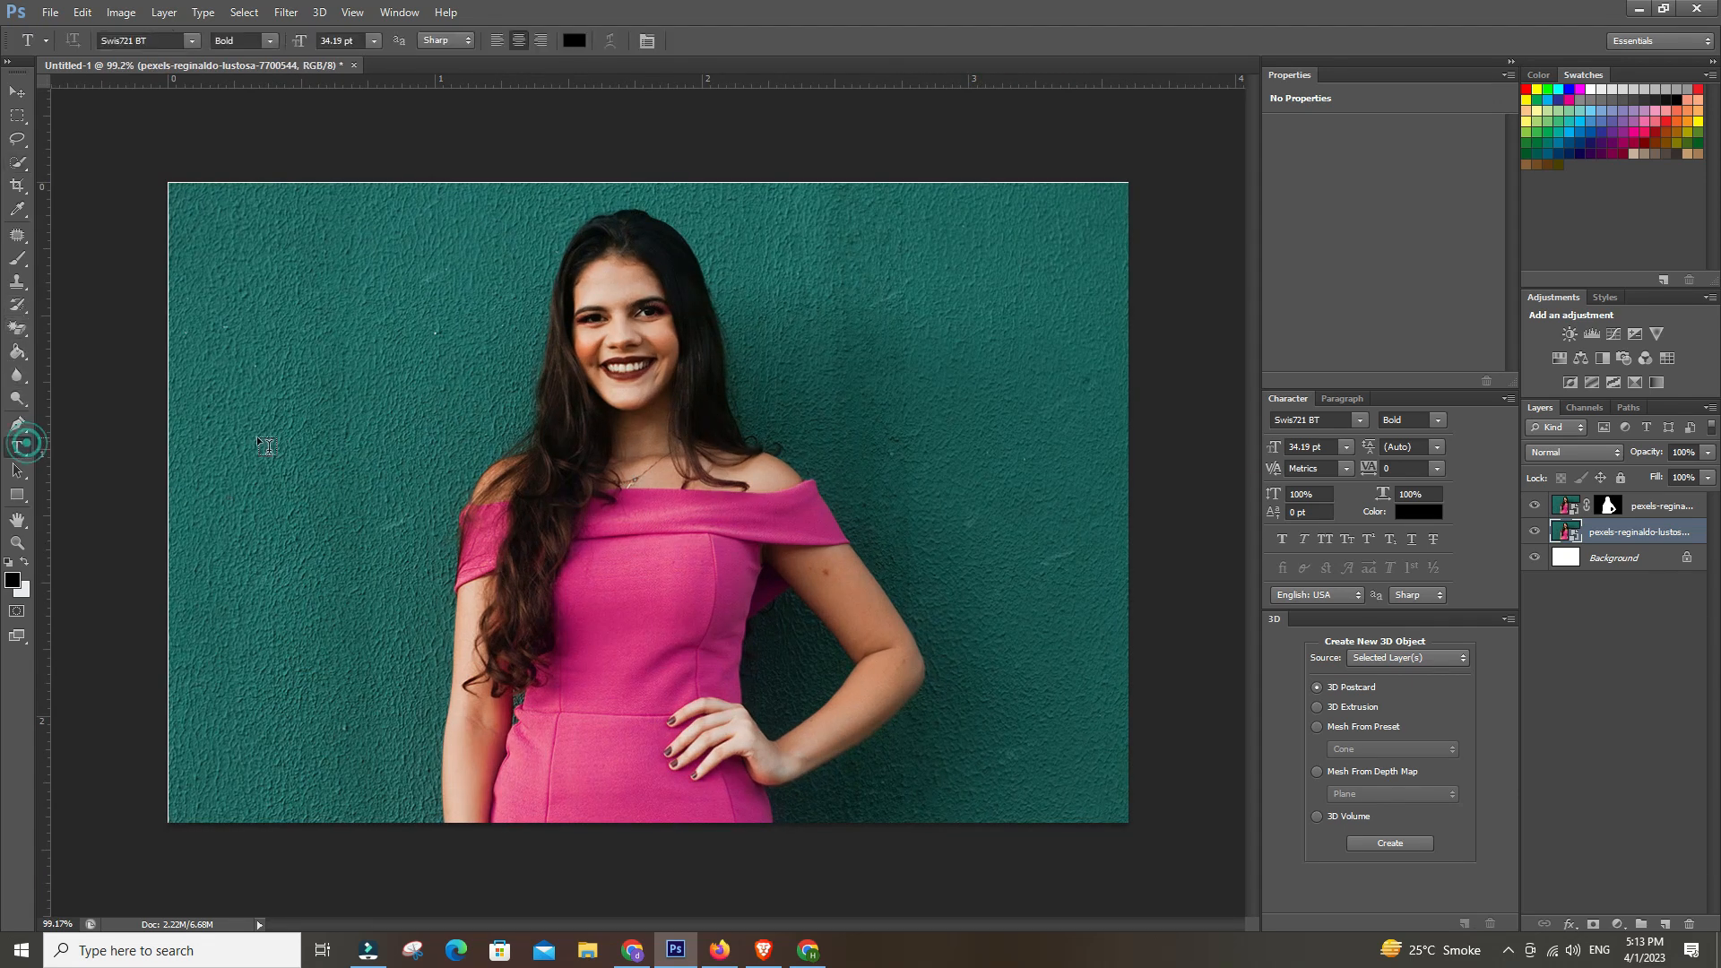
pyautogui.click(266, 429)
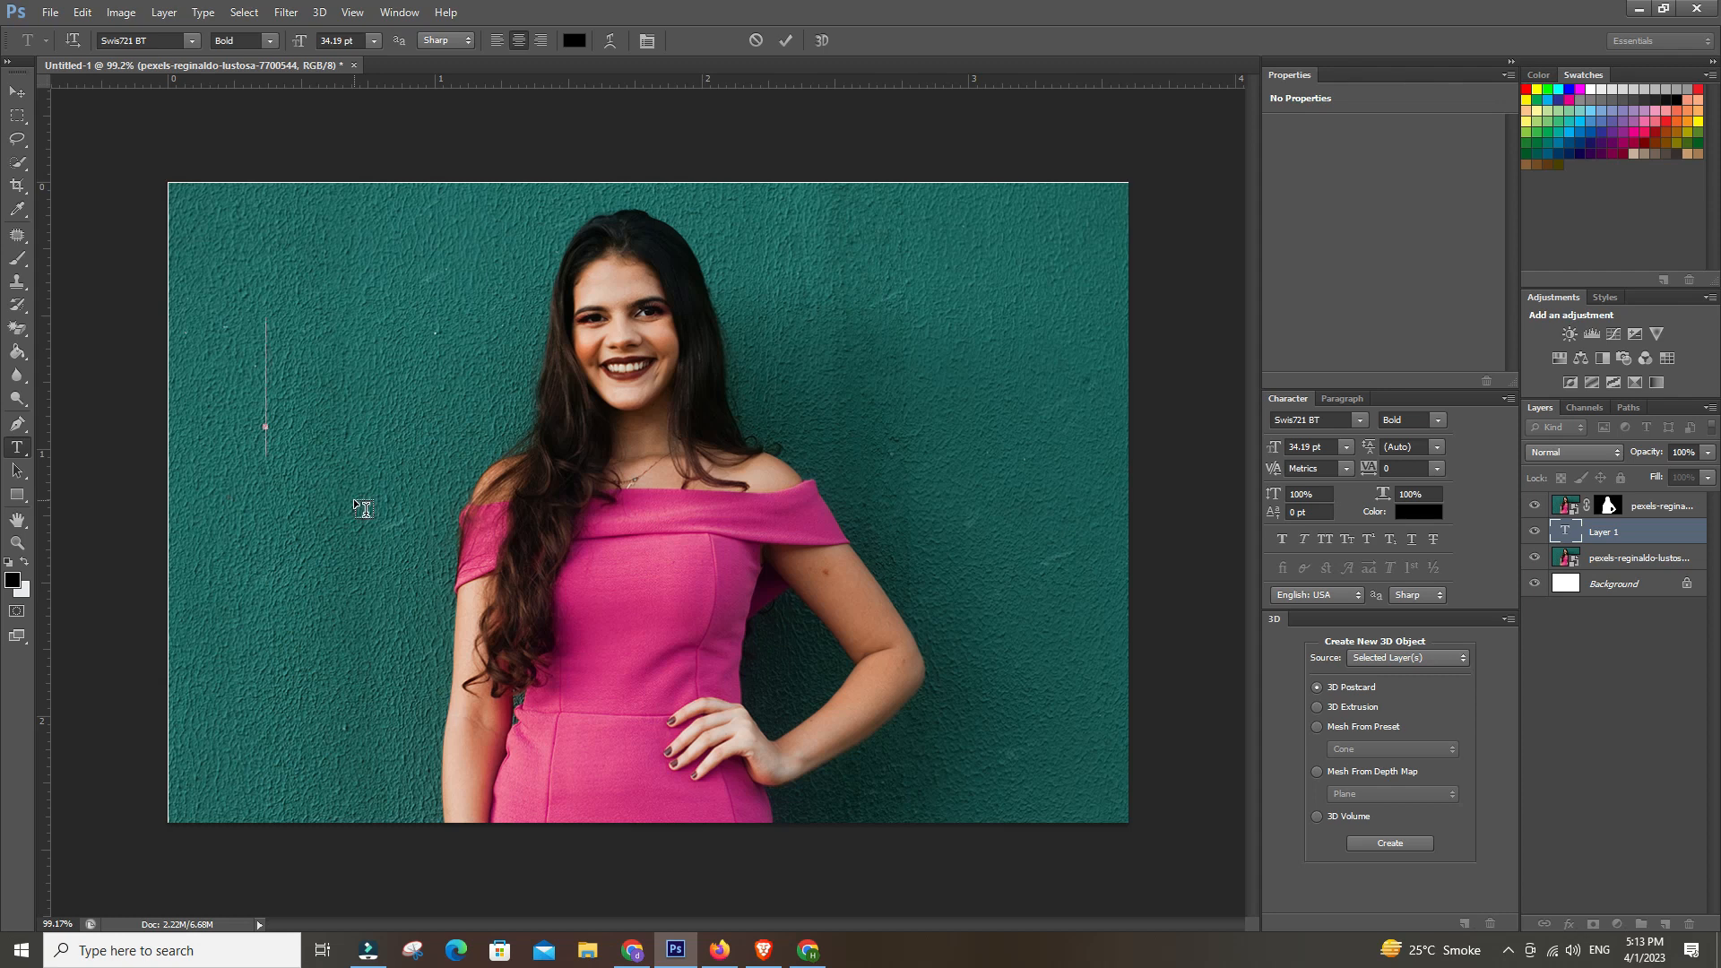
pyautogui.write('H')
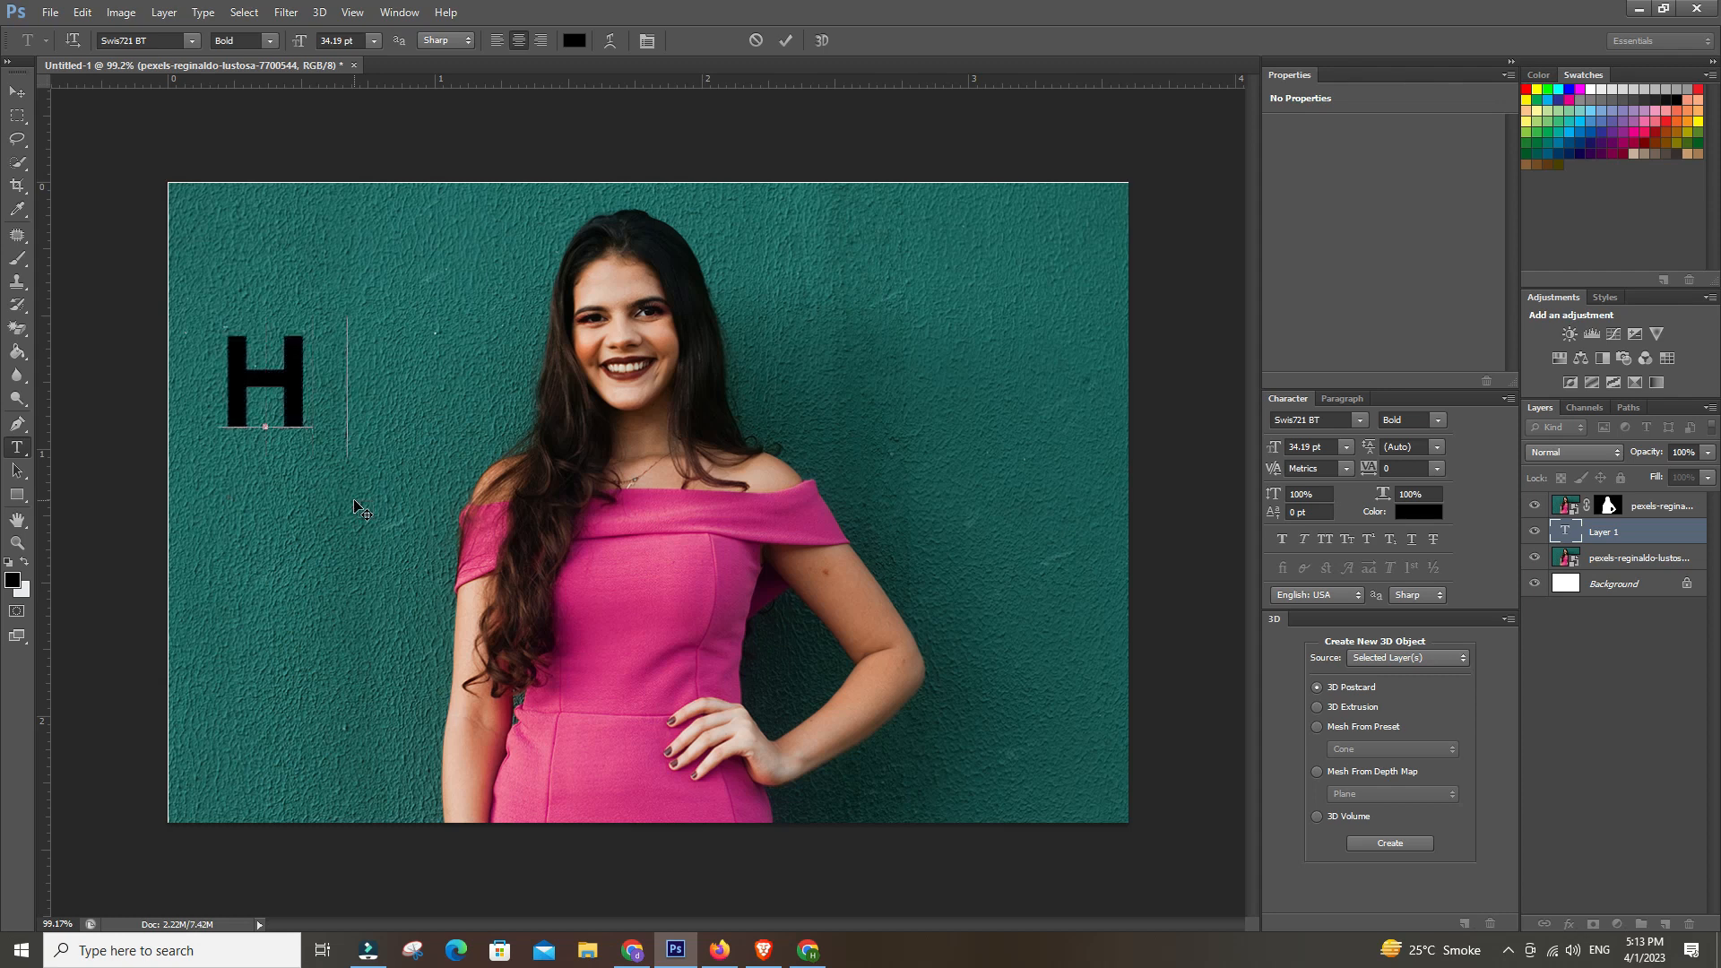
pyautogui.write('appy')
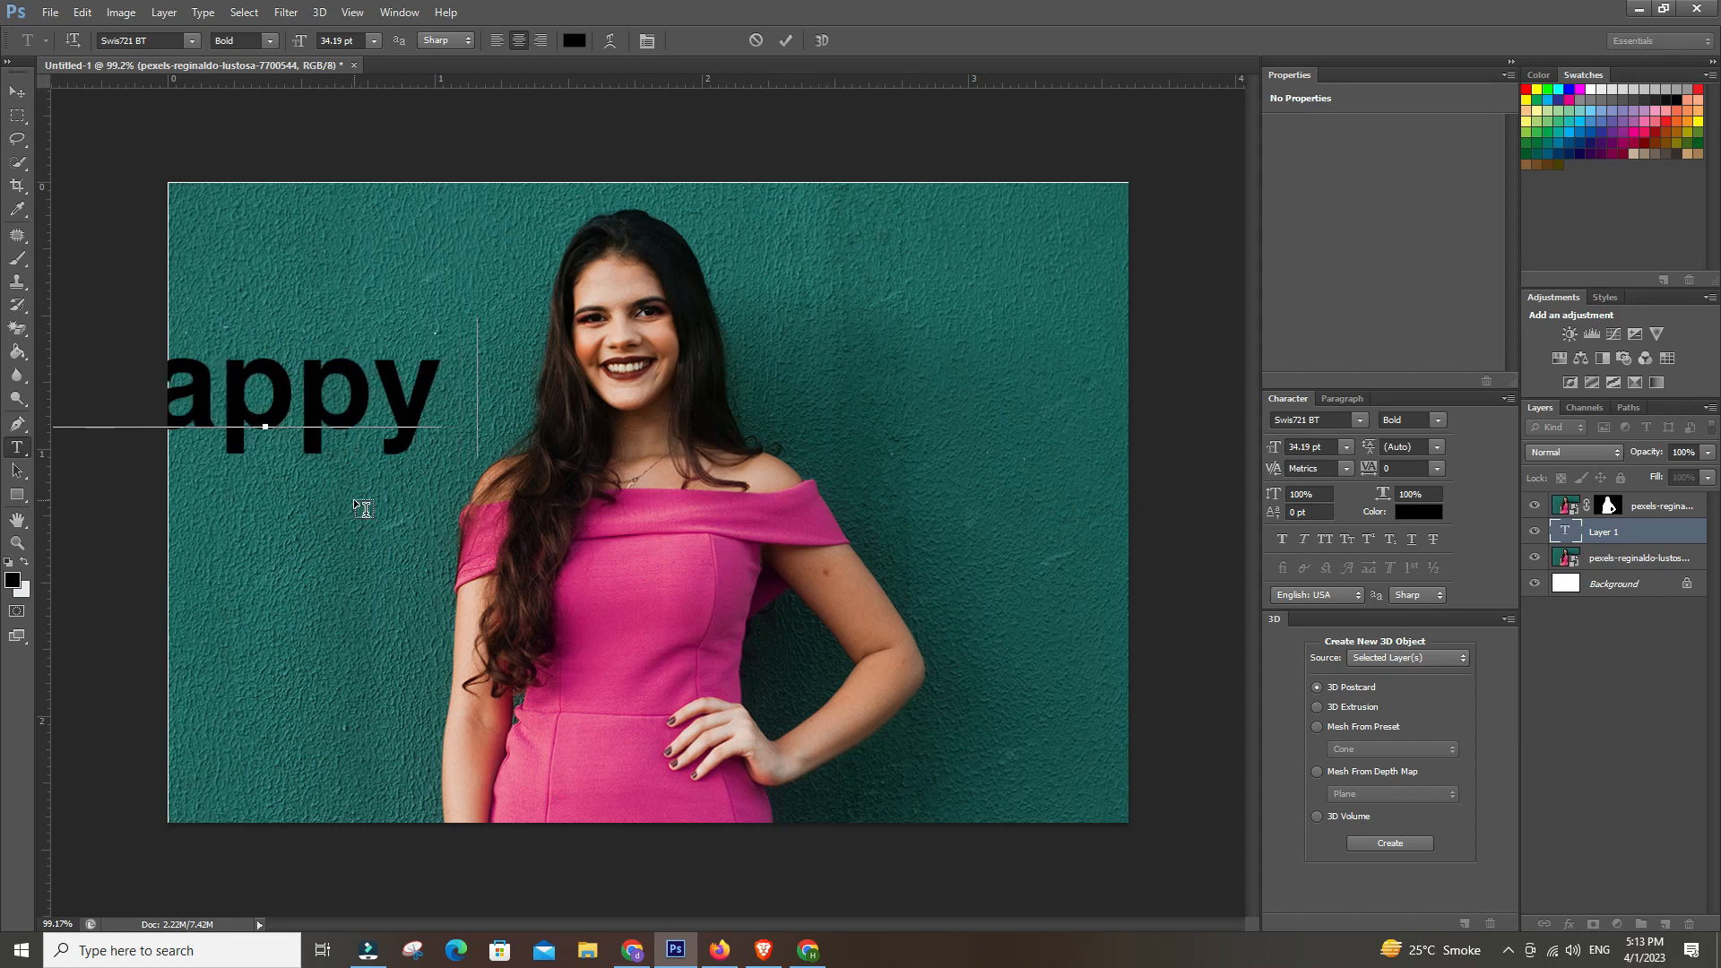
pyautogui.write(' Moc')
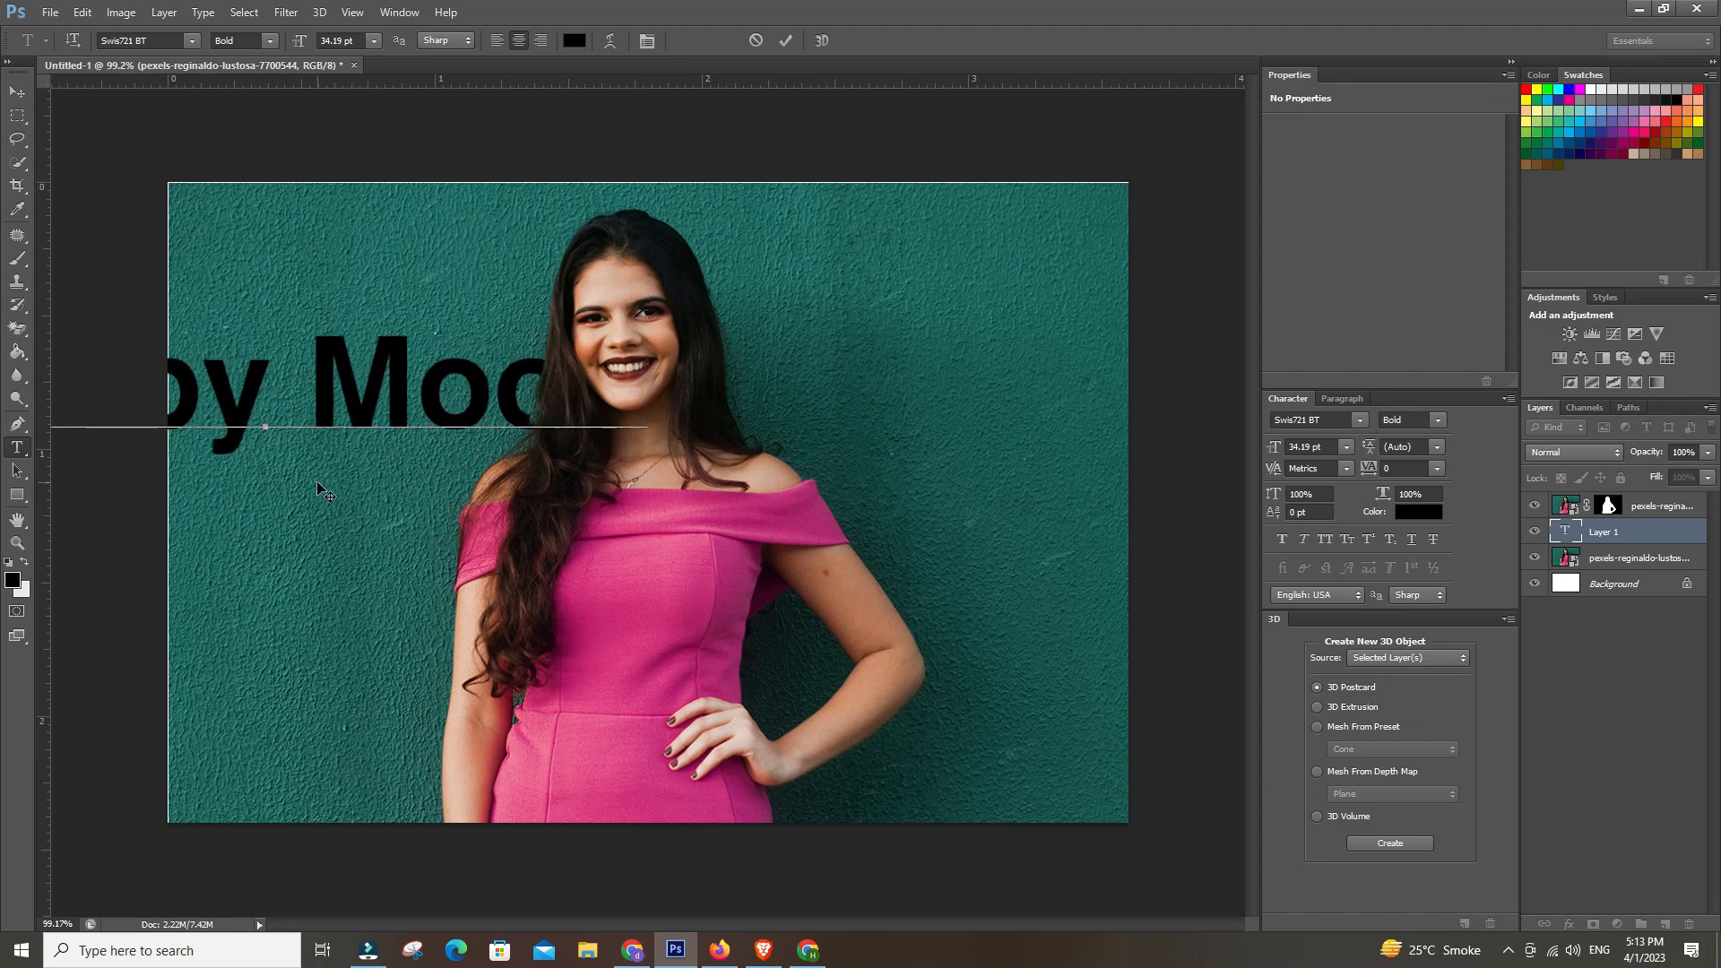
pyautogui.moveTo(296, 508); pyautogui.dragTo(683, 659)
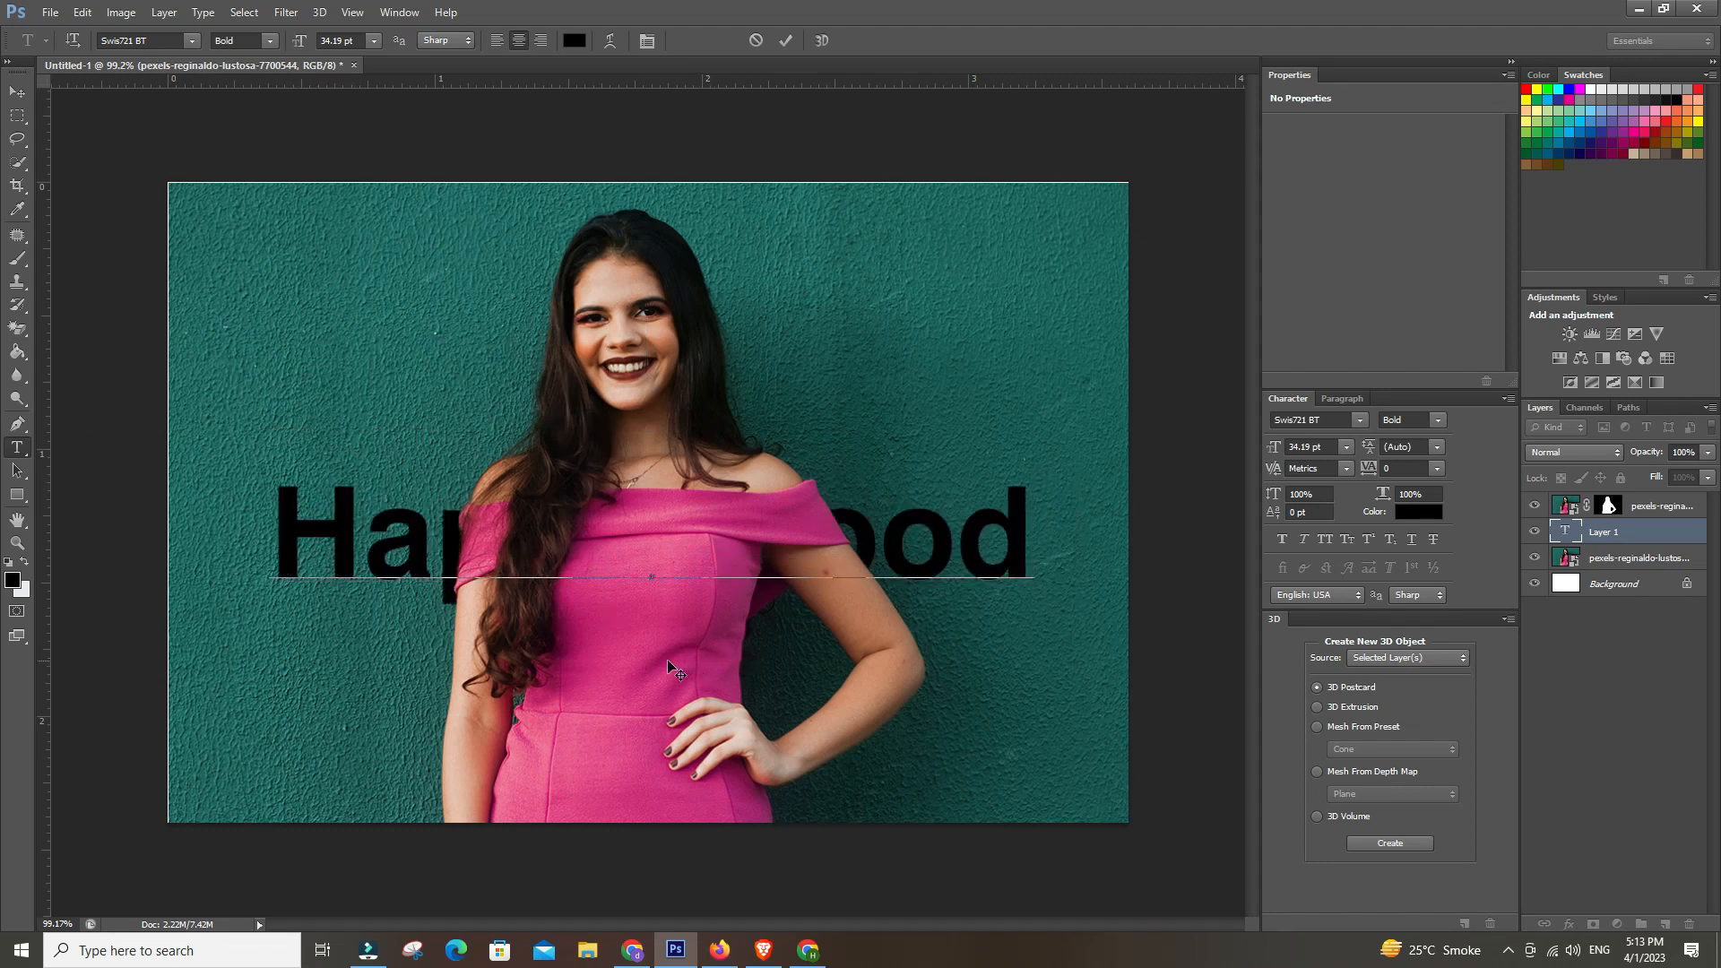
pyautogui.hotkey('ctrl', 'Return')
pyautogui.moveTo(1681, 546); pyautogui.dragTo(1666, 497)
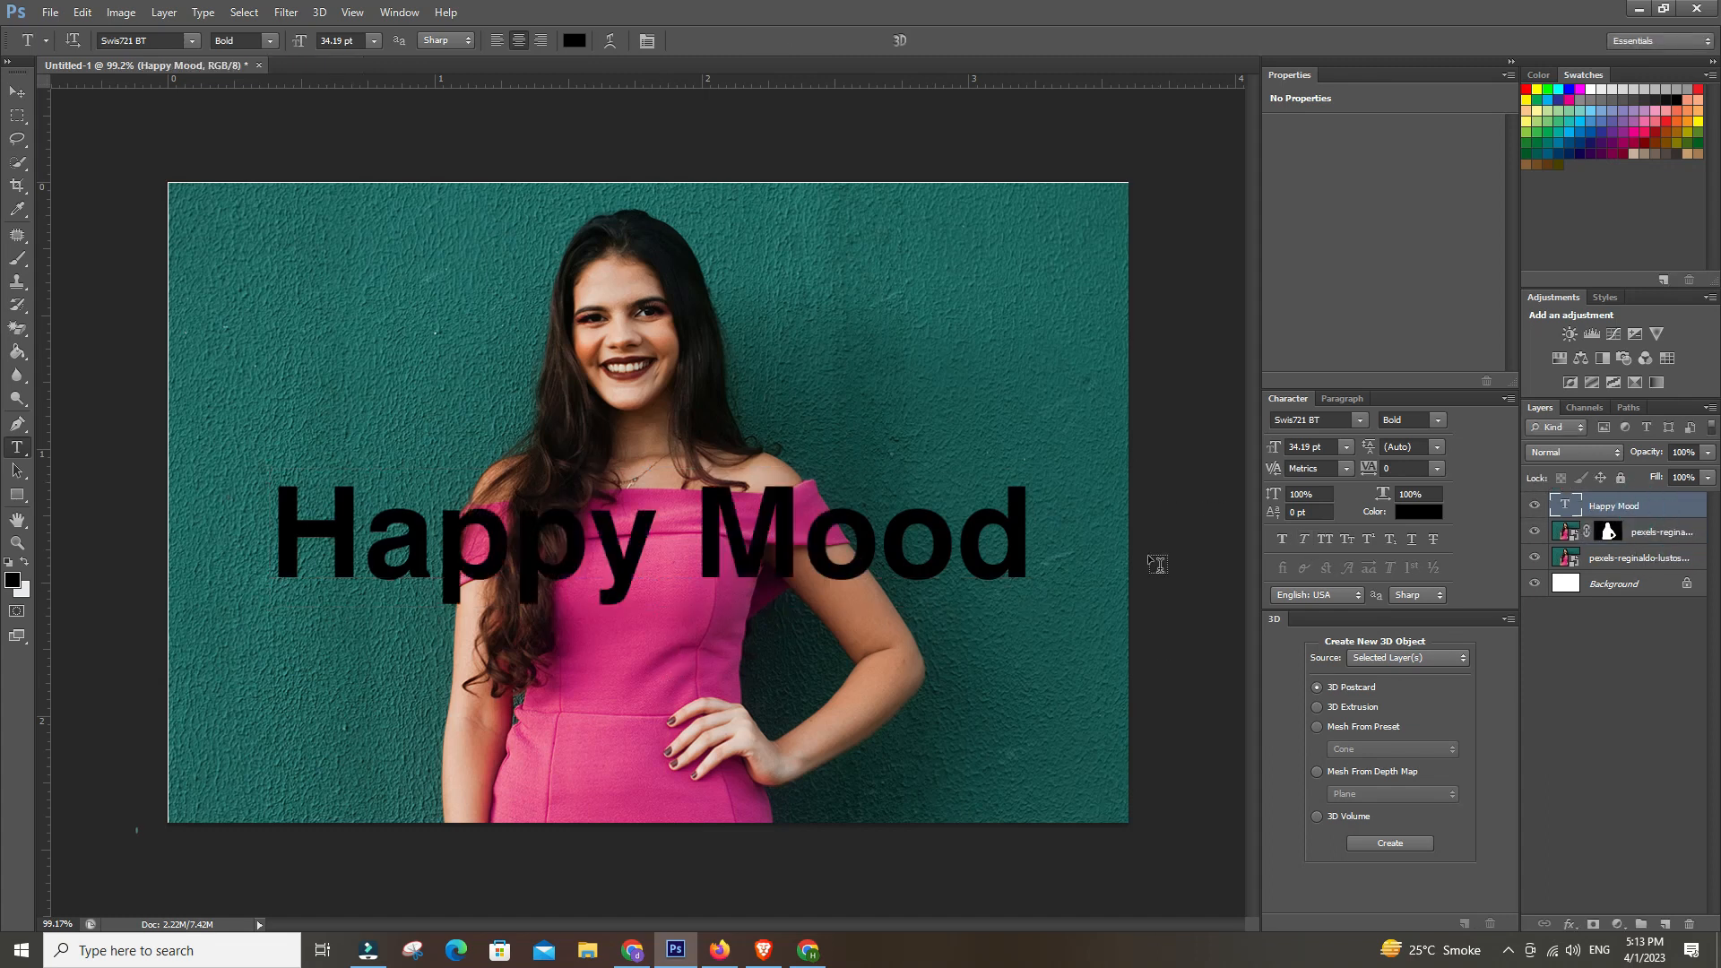
# - Change the colour of the "Happy Mood" text to white (ffffff)
pyautogui.tripleClick(776, 539)
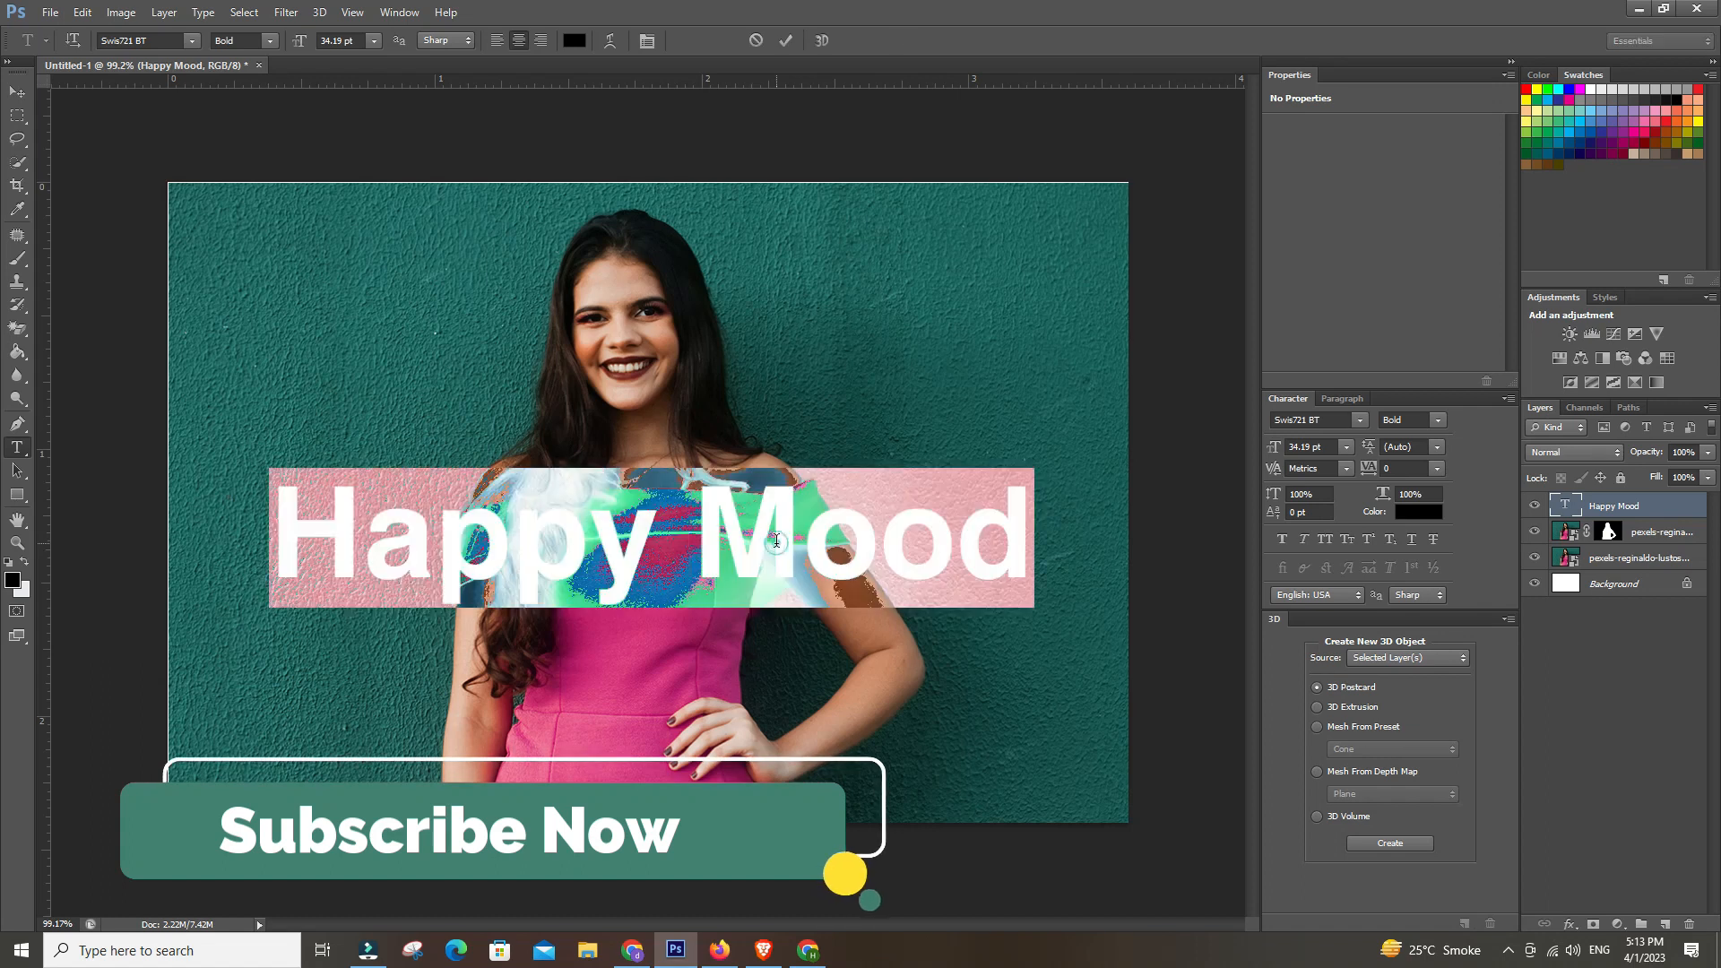
pyautogui.click(574, 40)
pyautogui.click(458, 295)
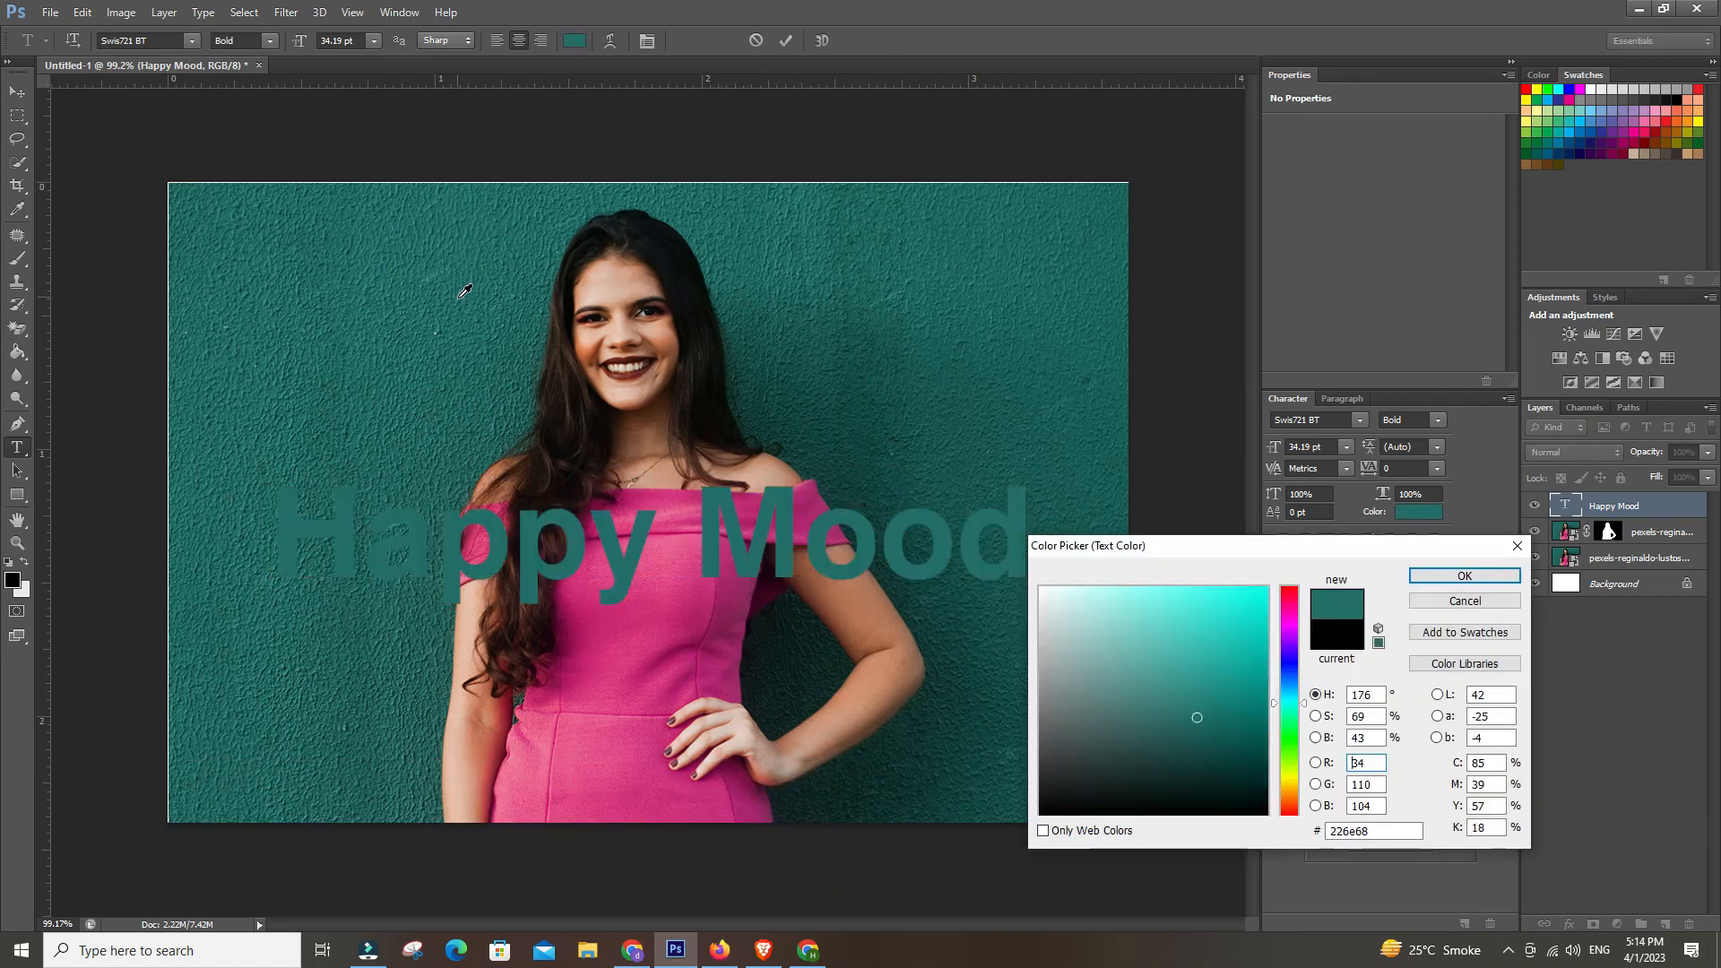
pyautogui.moveTo(1209, 589)
pyautogui.mouseDown()
pyautogui.moveTo(1122, 589)
pyautogui.moveTo(1054, 556)
pyautogui.mouseUp()
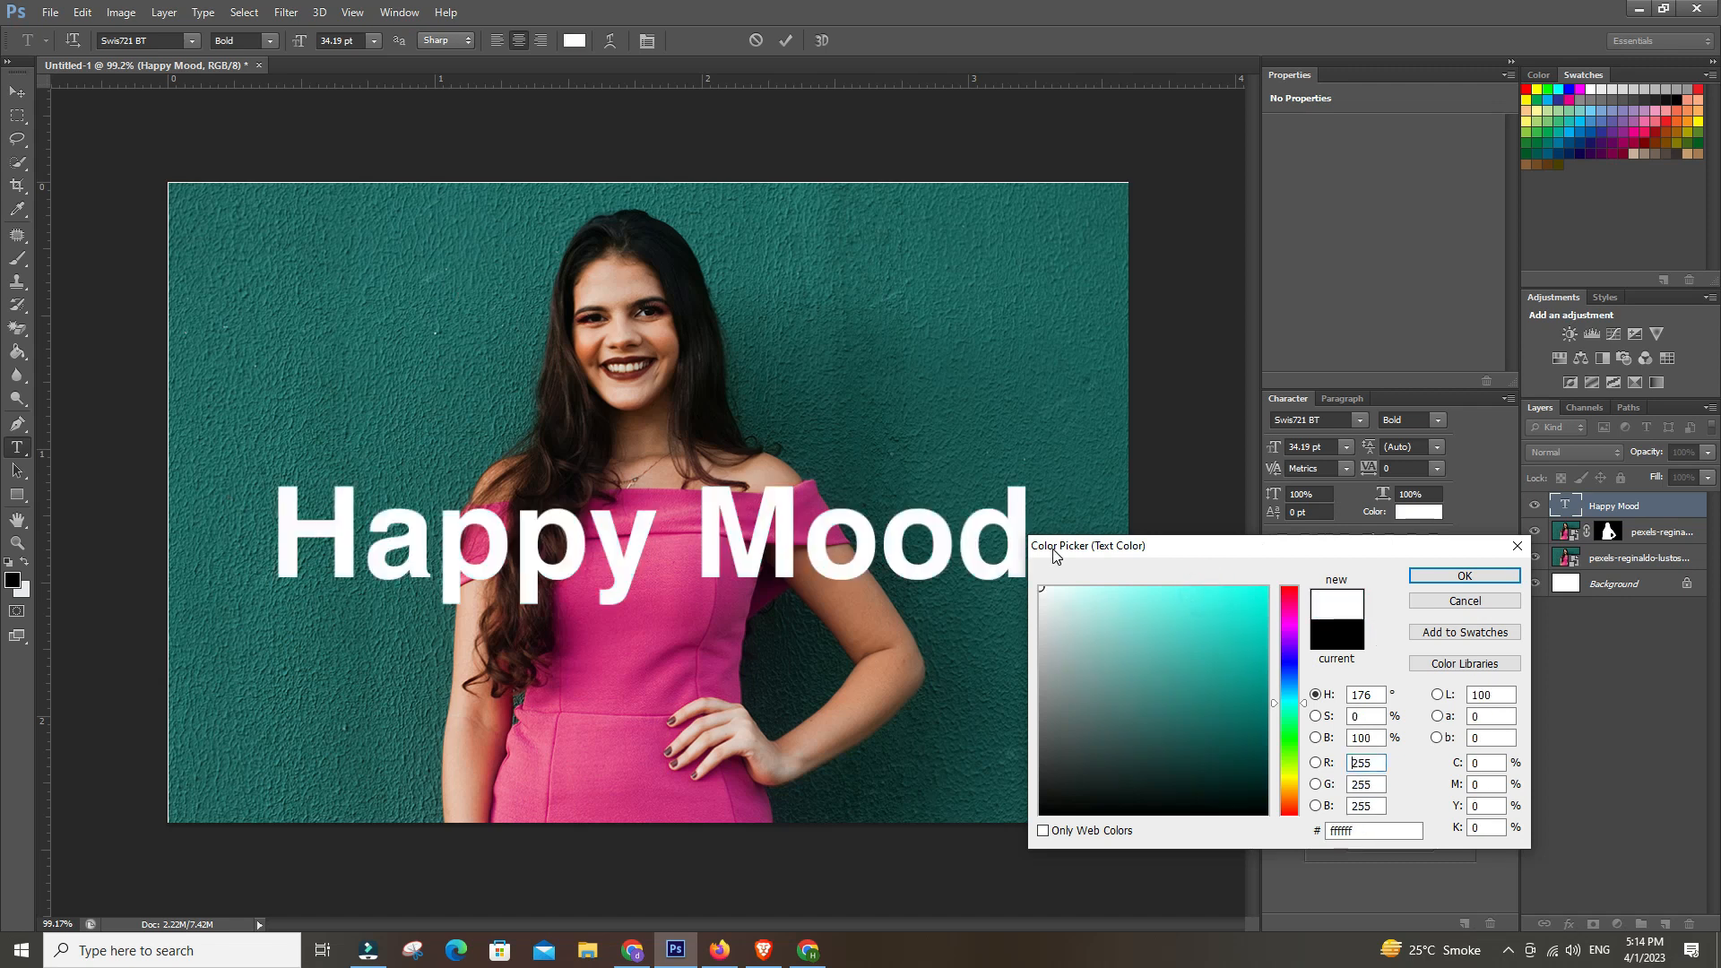
pyautogui.press('Return')
# - Try the dress's pink, sampled as cf2973, as the colour of the "Happy Mood" text
pyautogui.tripleClick(858, 542)
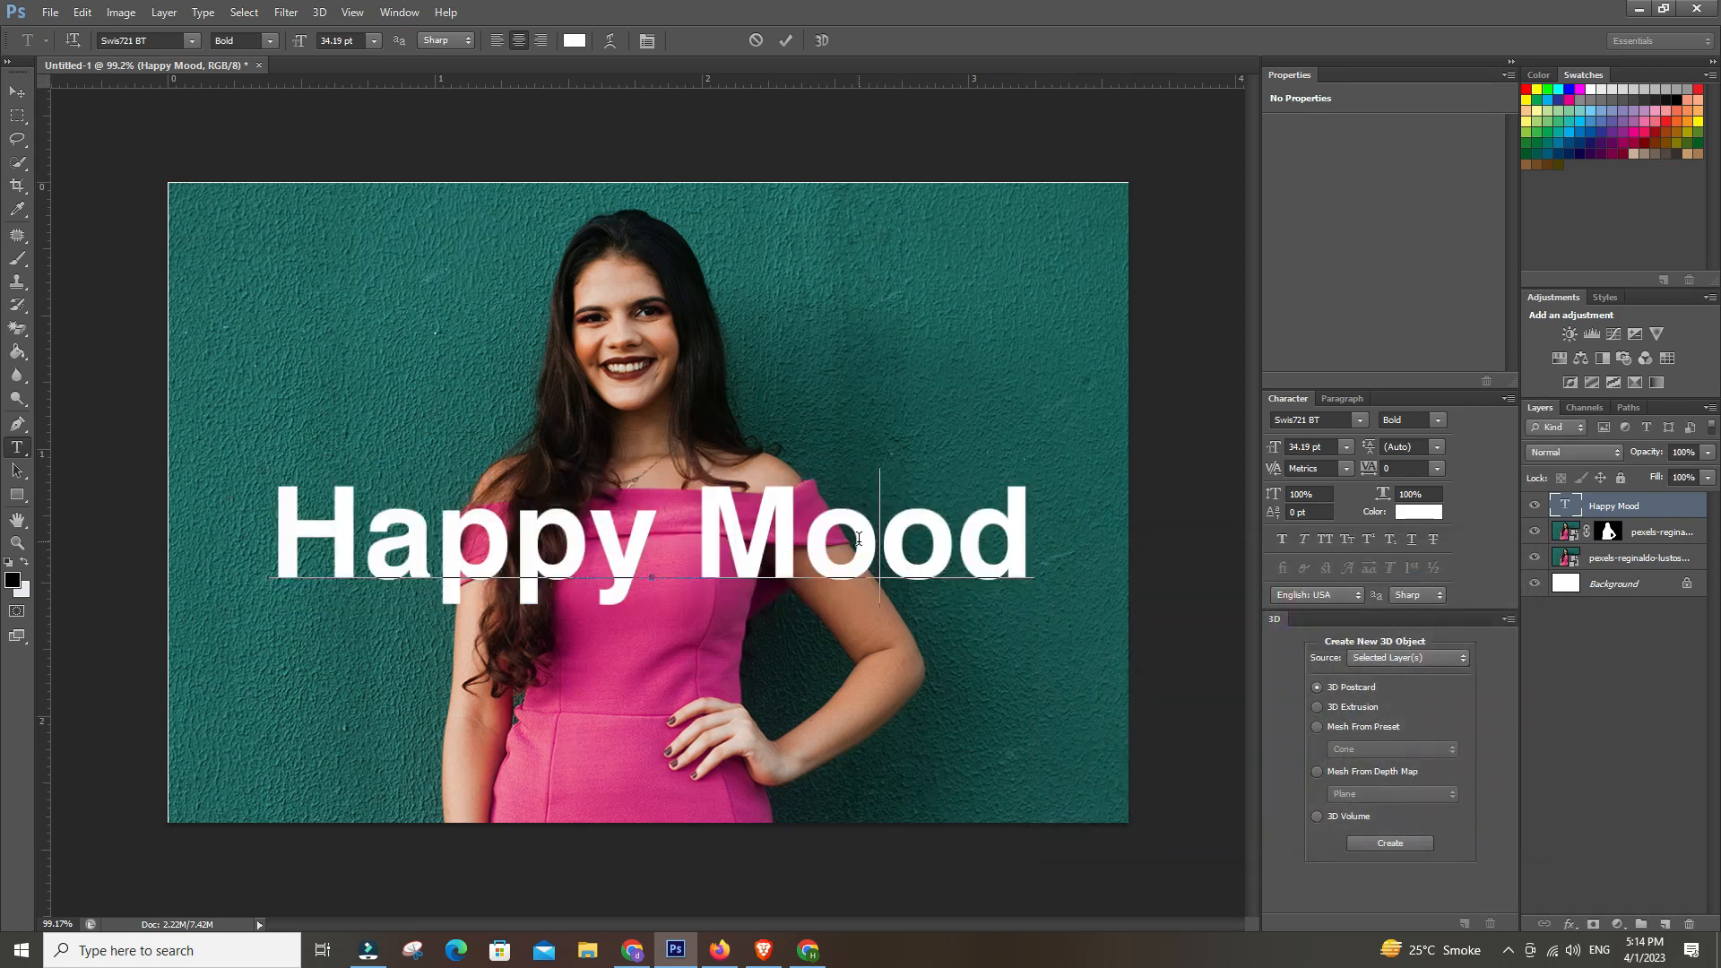
pyautogui.click(581, 42)
pyautogui.click(630, 631)
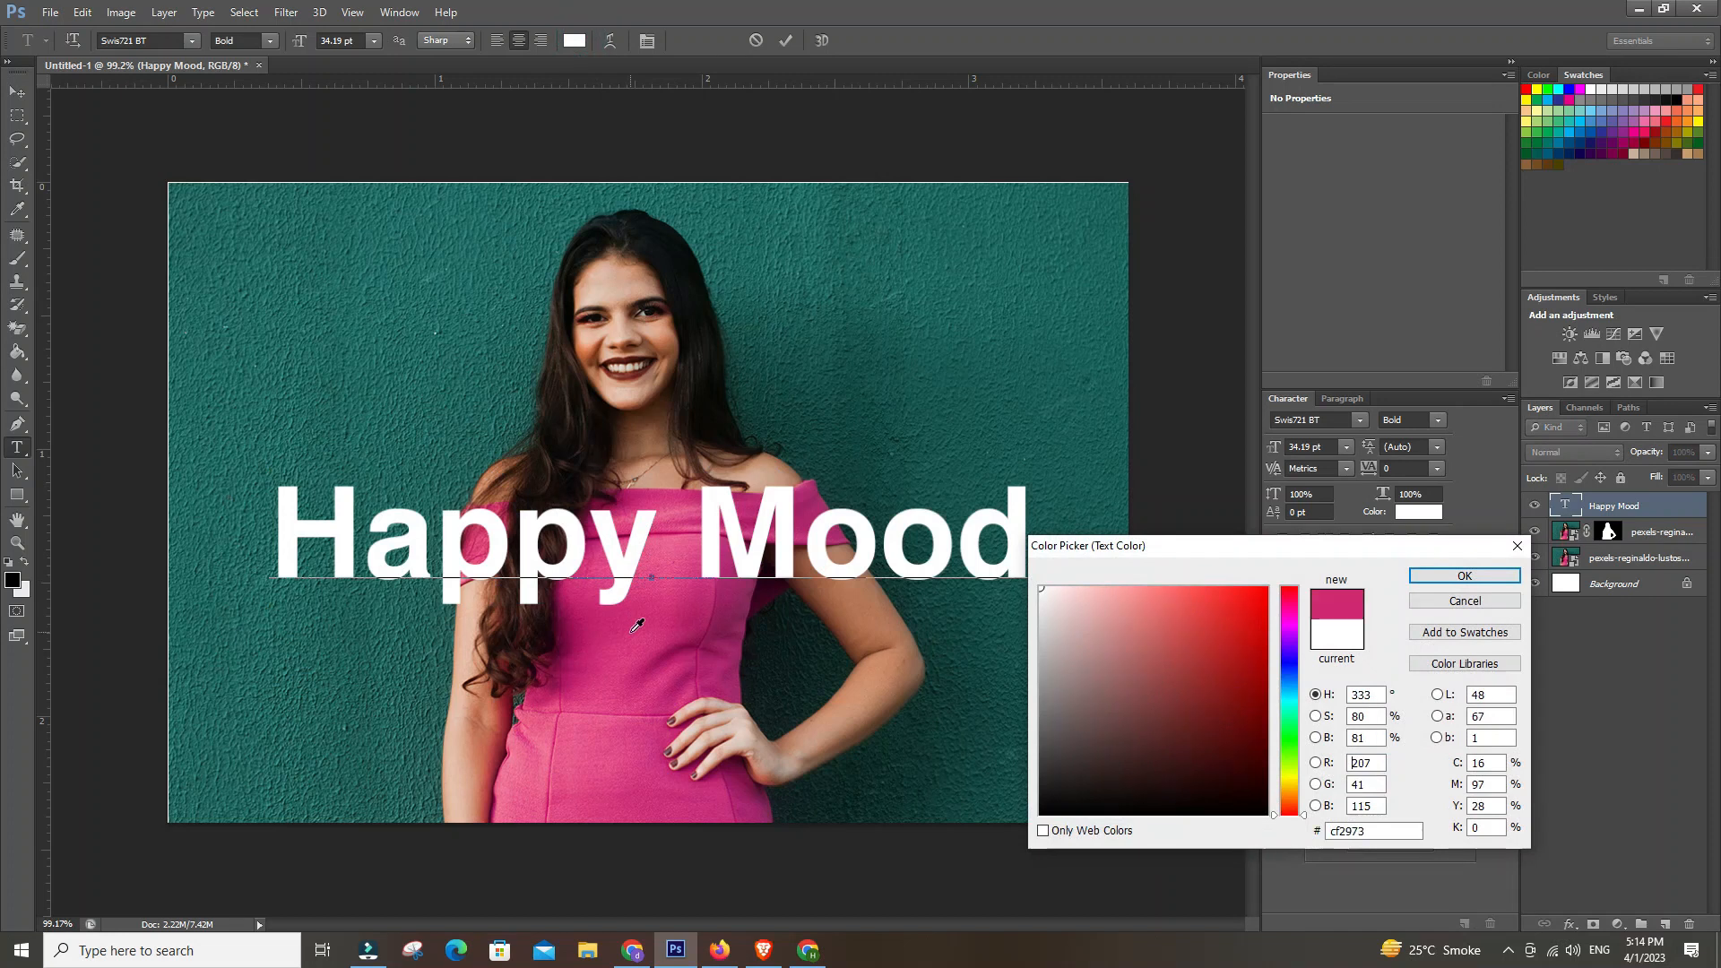
pyautogui.press('Return')
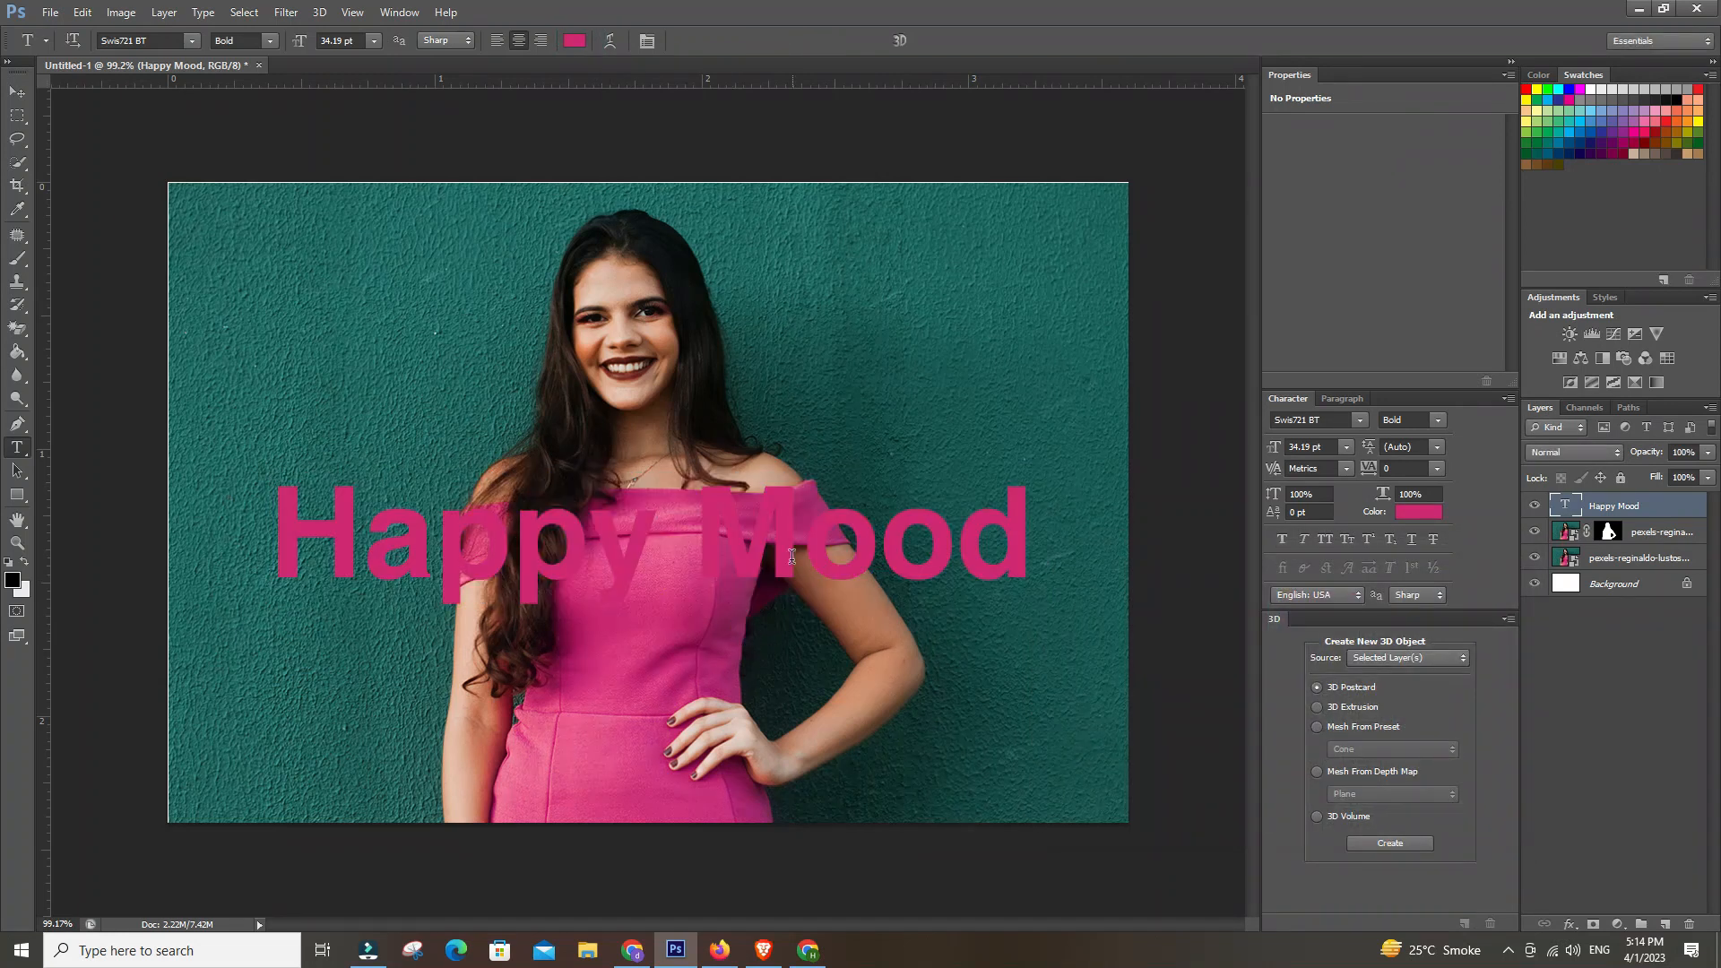
# - Set the "Happy Mood" text back to white (ffffff) and commit the text edit
pyautogui.click(574, 41)
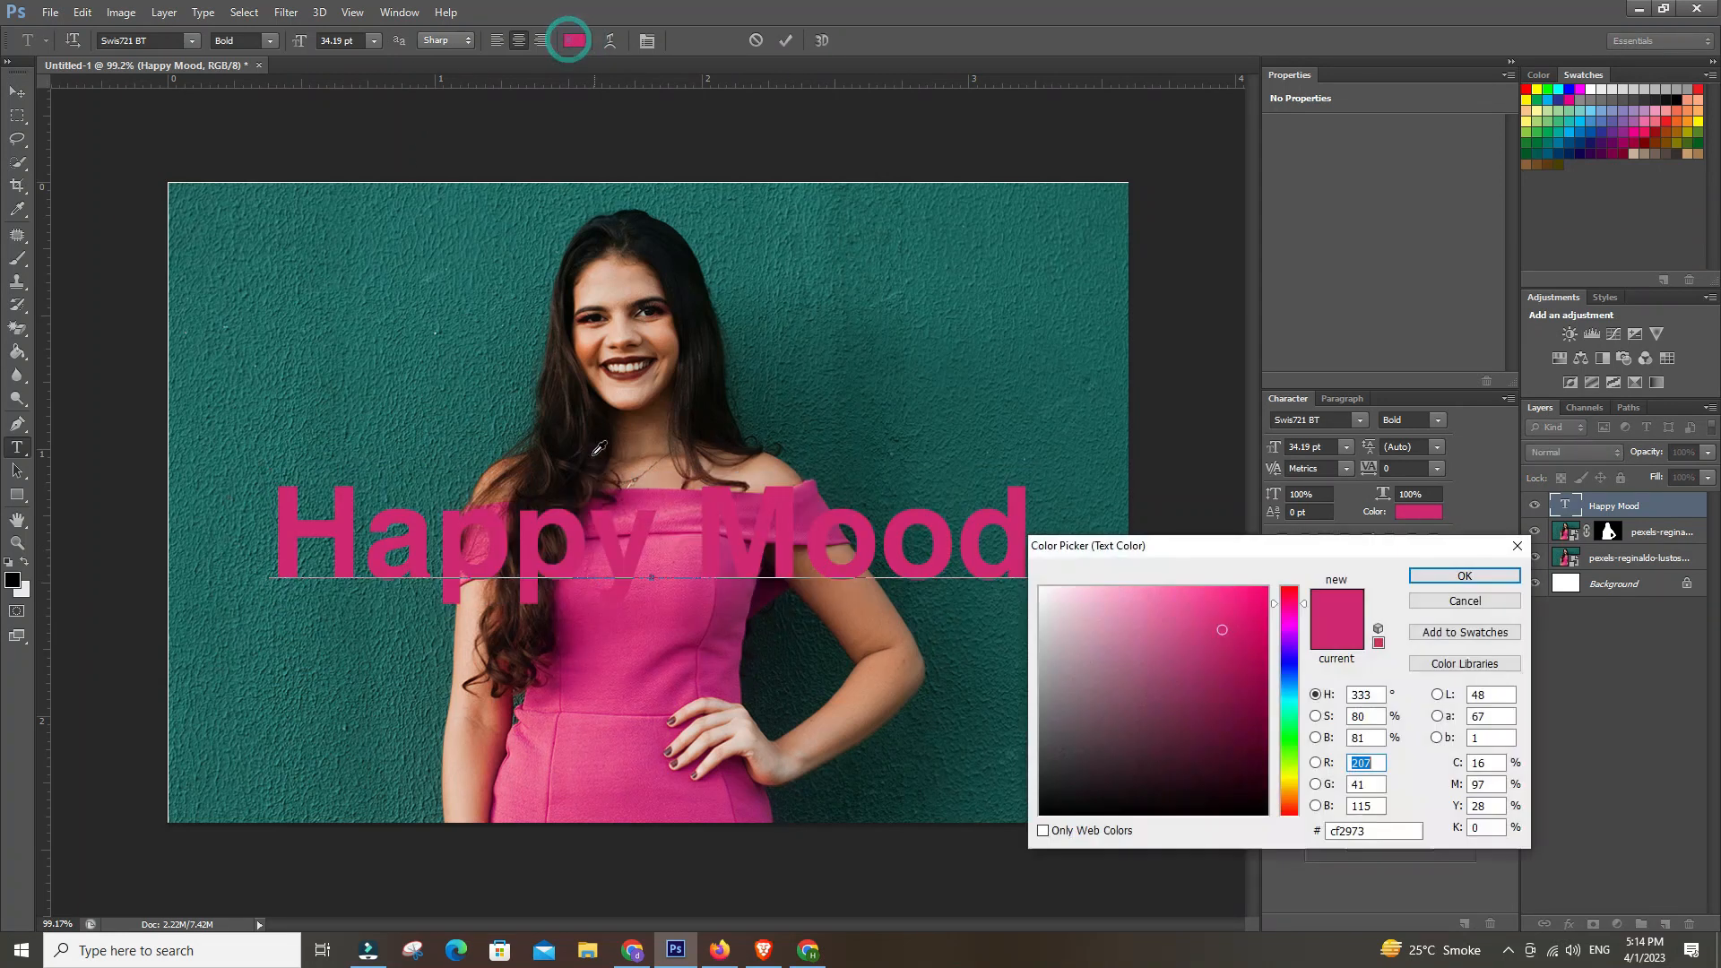
pyautogui.moveTo(1059, 631); pyautogui.dragTo(995, 555)
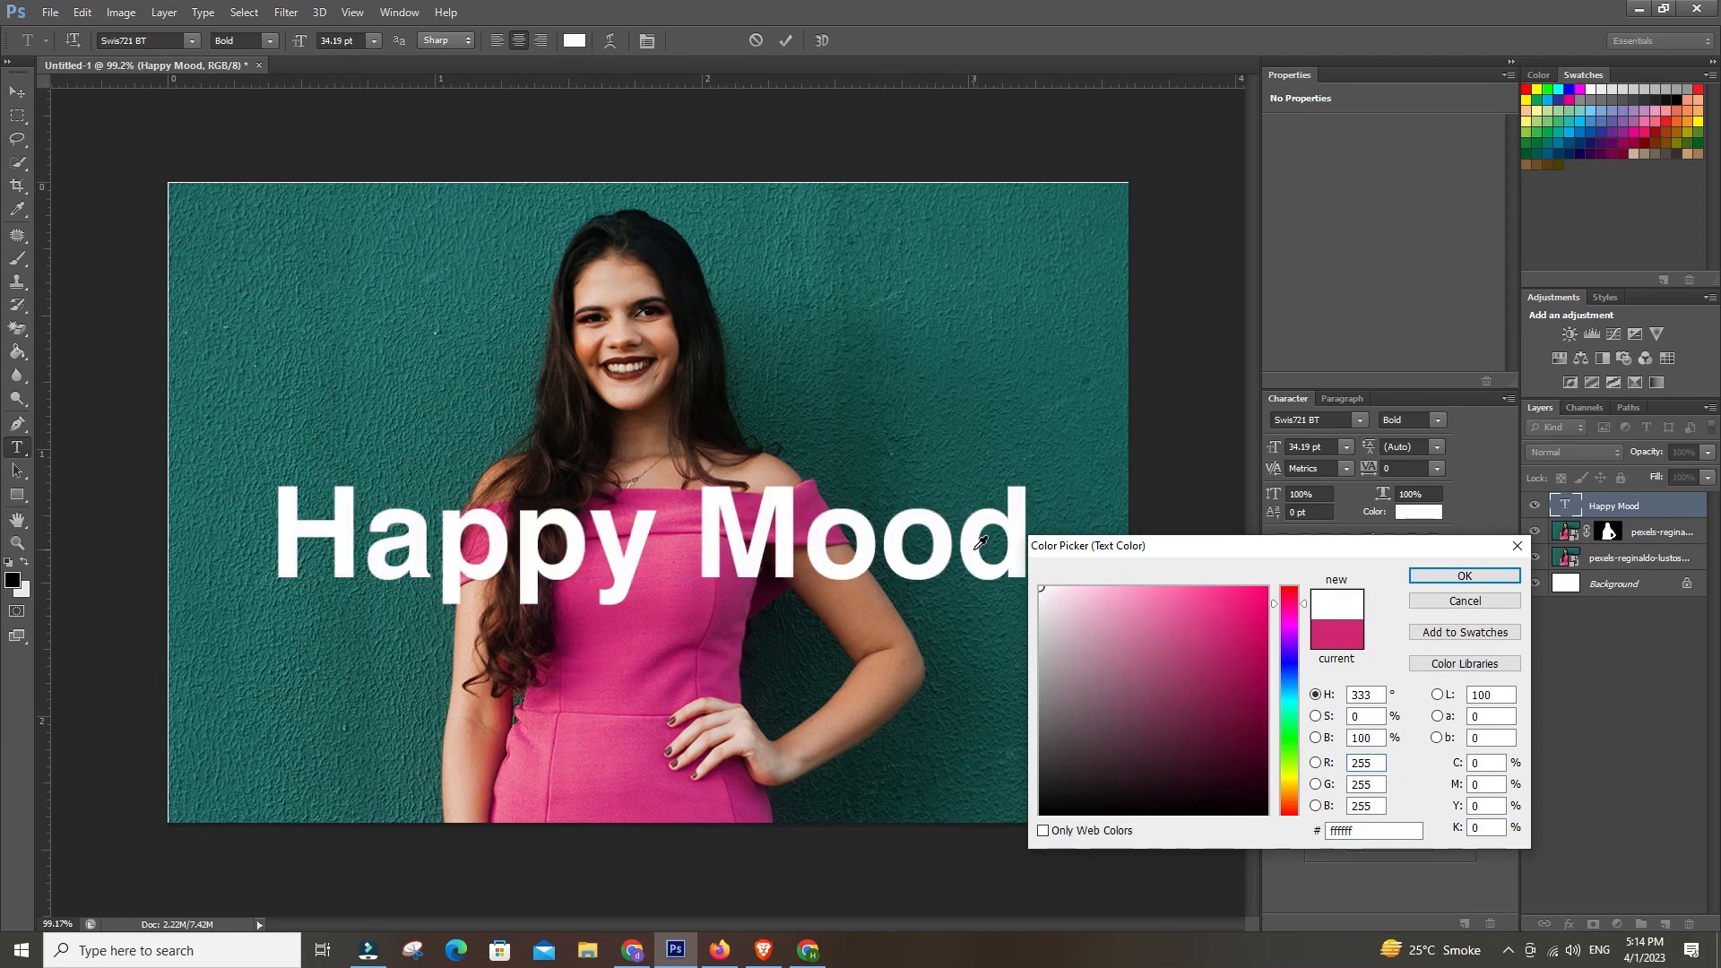
pyautogui.press('Return')
pyautogui.hotkey('ctrl', 'Return')
# - Duplicate the Happy Mood text layer and move the original between the masked cutout and the full photo
pyautogui.moveTo(1665, 515); pyautogui.dragTo(1665, 923)
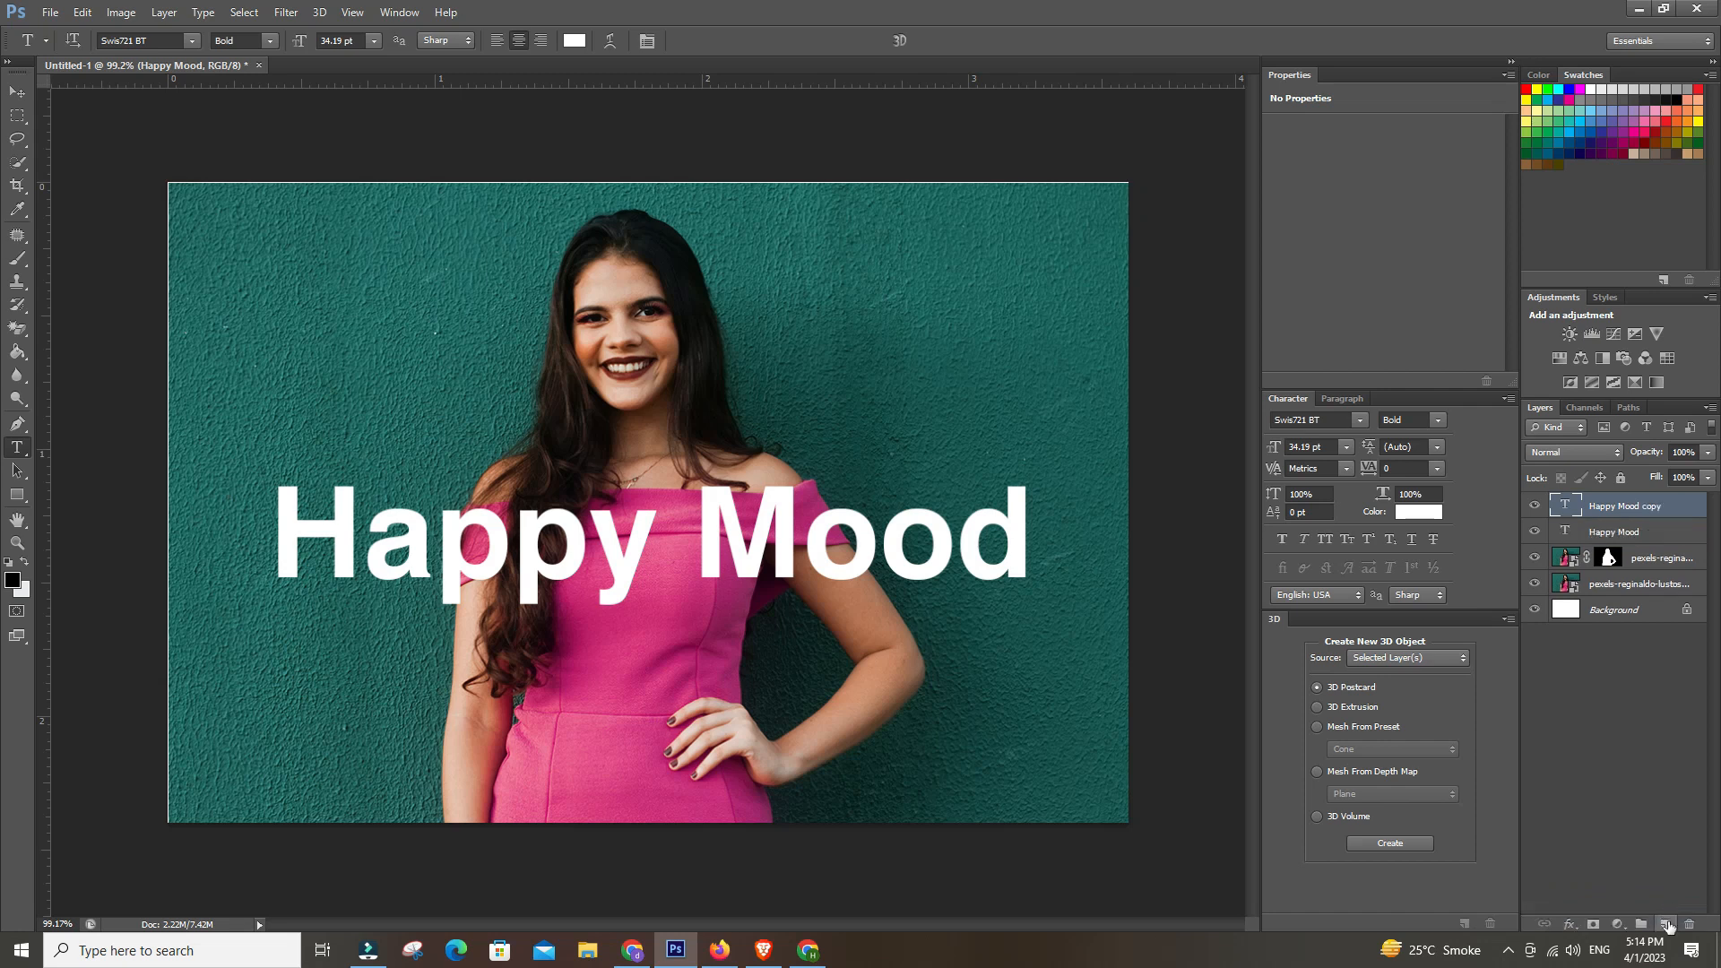
pyautogui.moveTo(1653, 531); pyautogui.dragTo(1649, 570)
# - Convert the Happy Mood copy text layer to a shape
pyautogui.click(1646, 509)
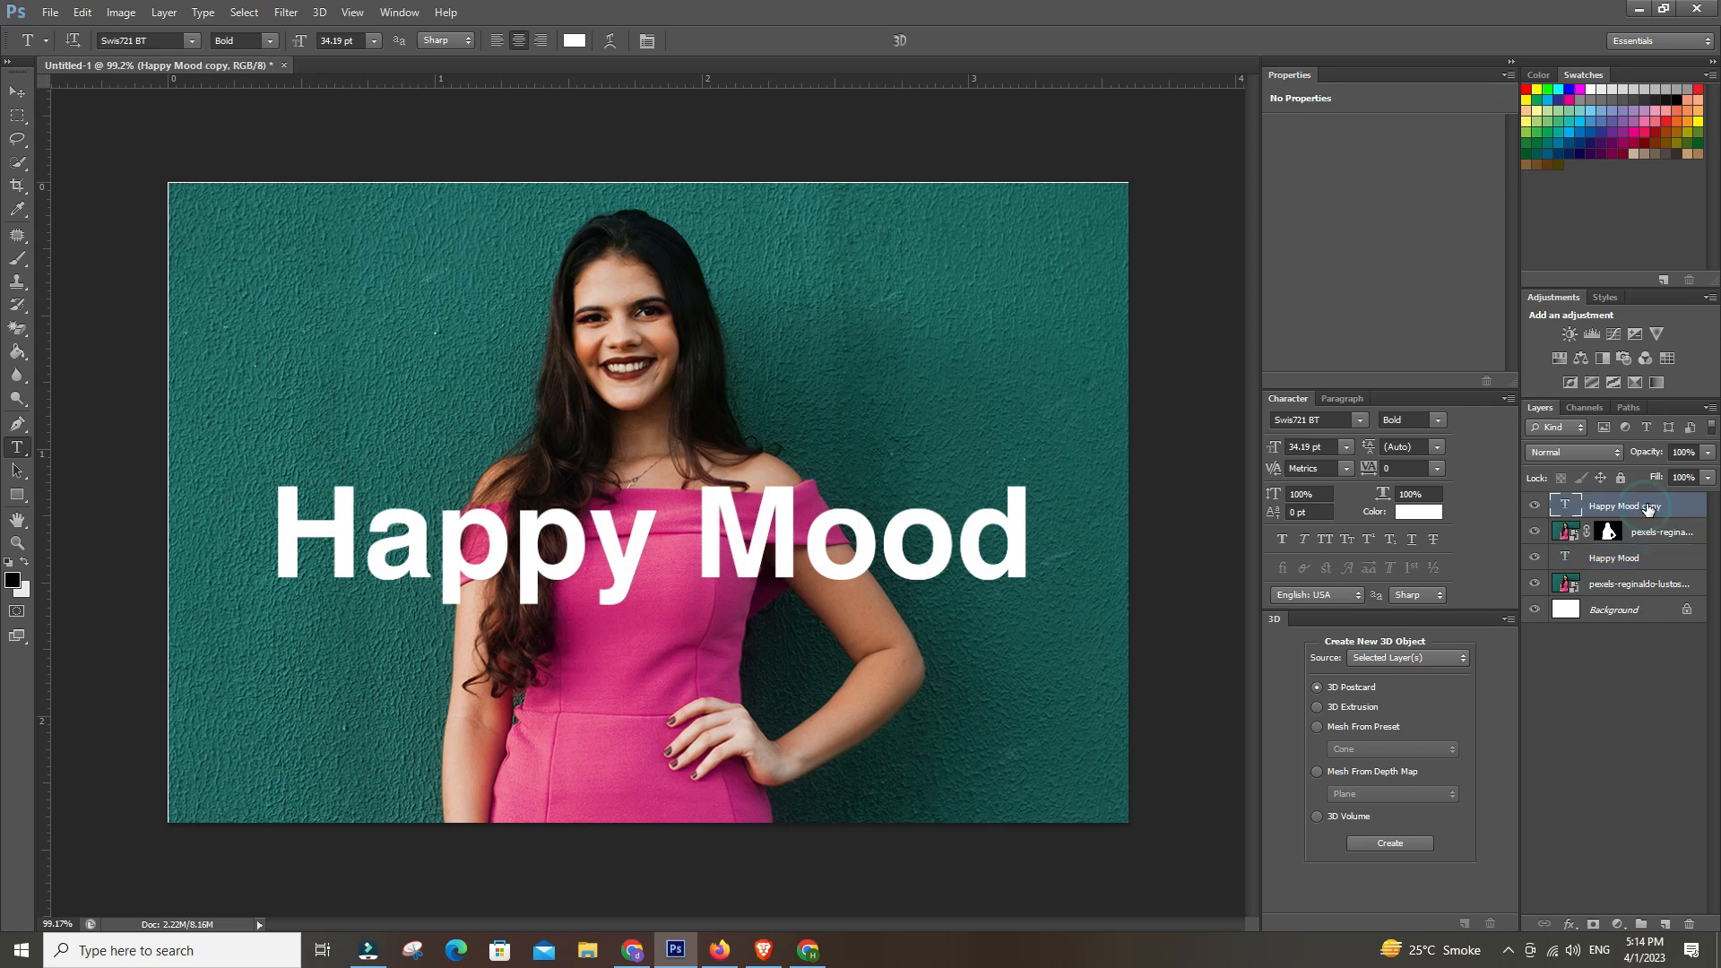
pyautogui.rightClick(1641, 503)
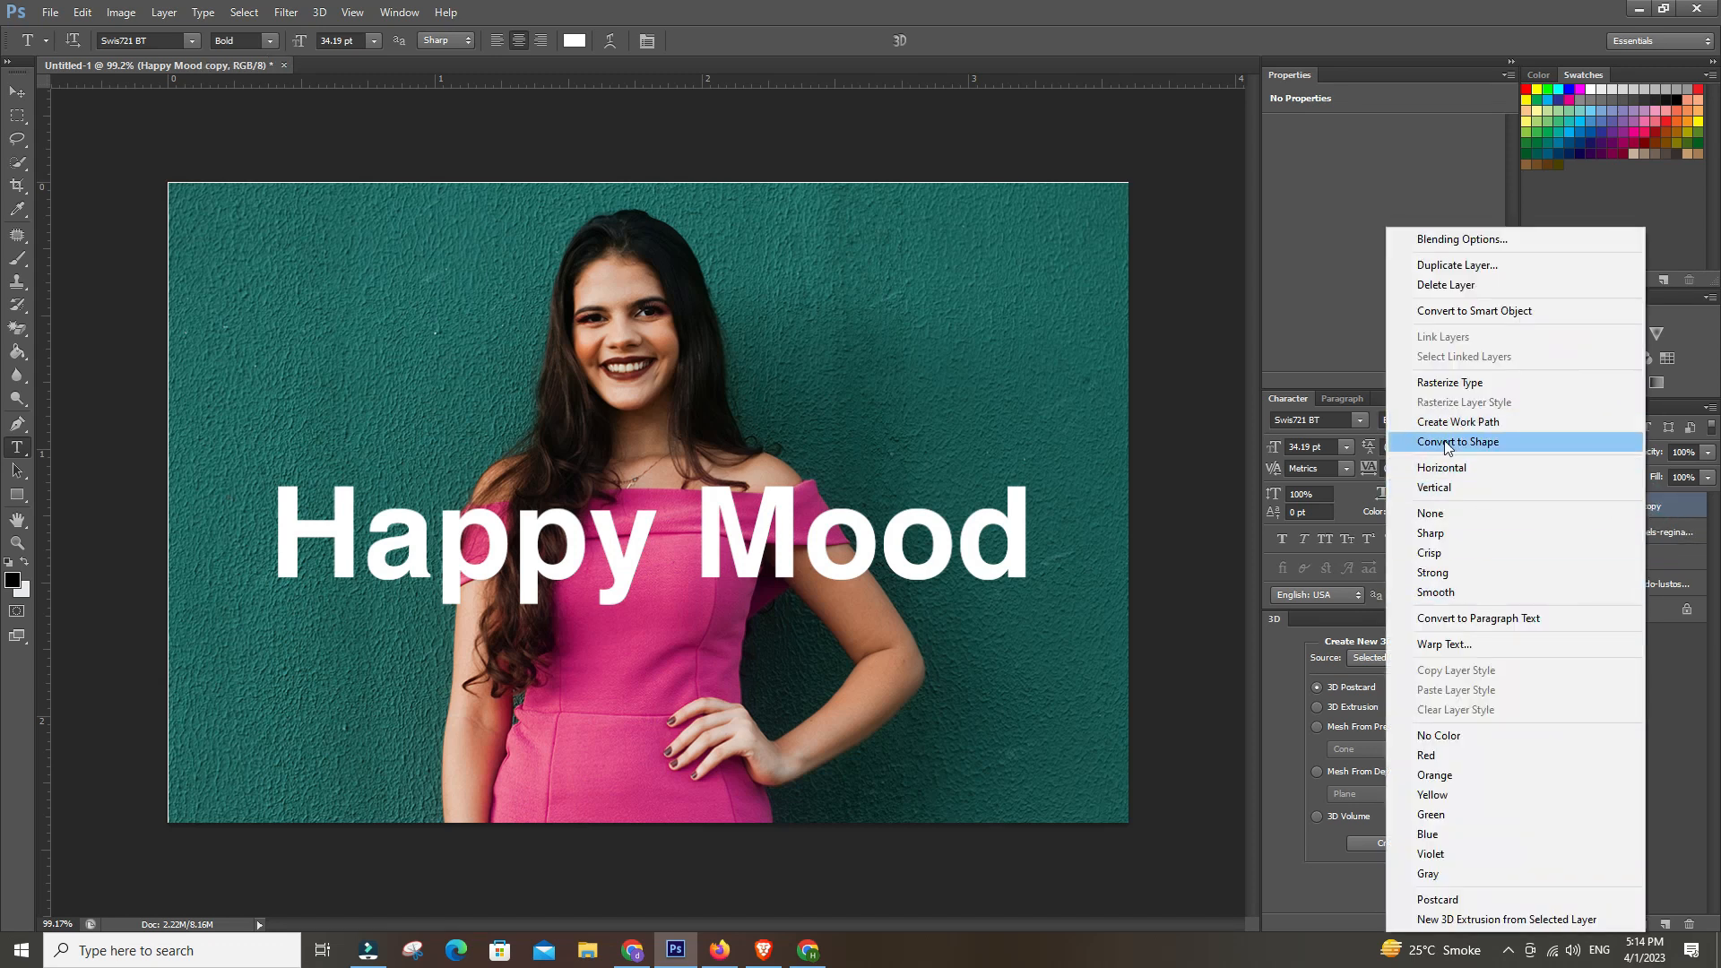
pyautogui.click(1444, 443)
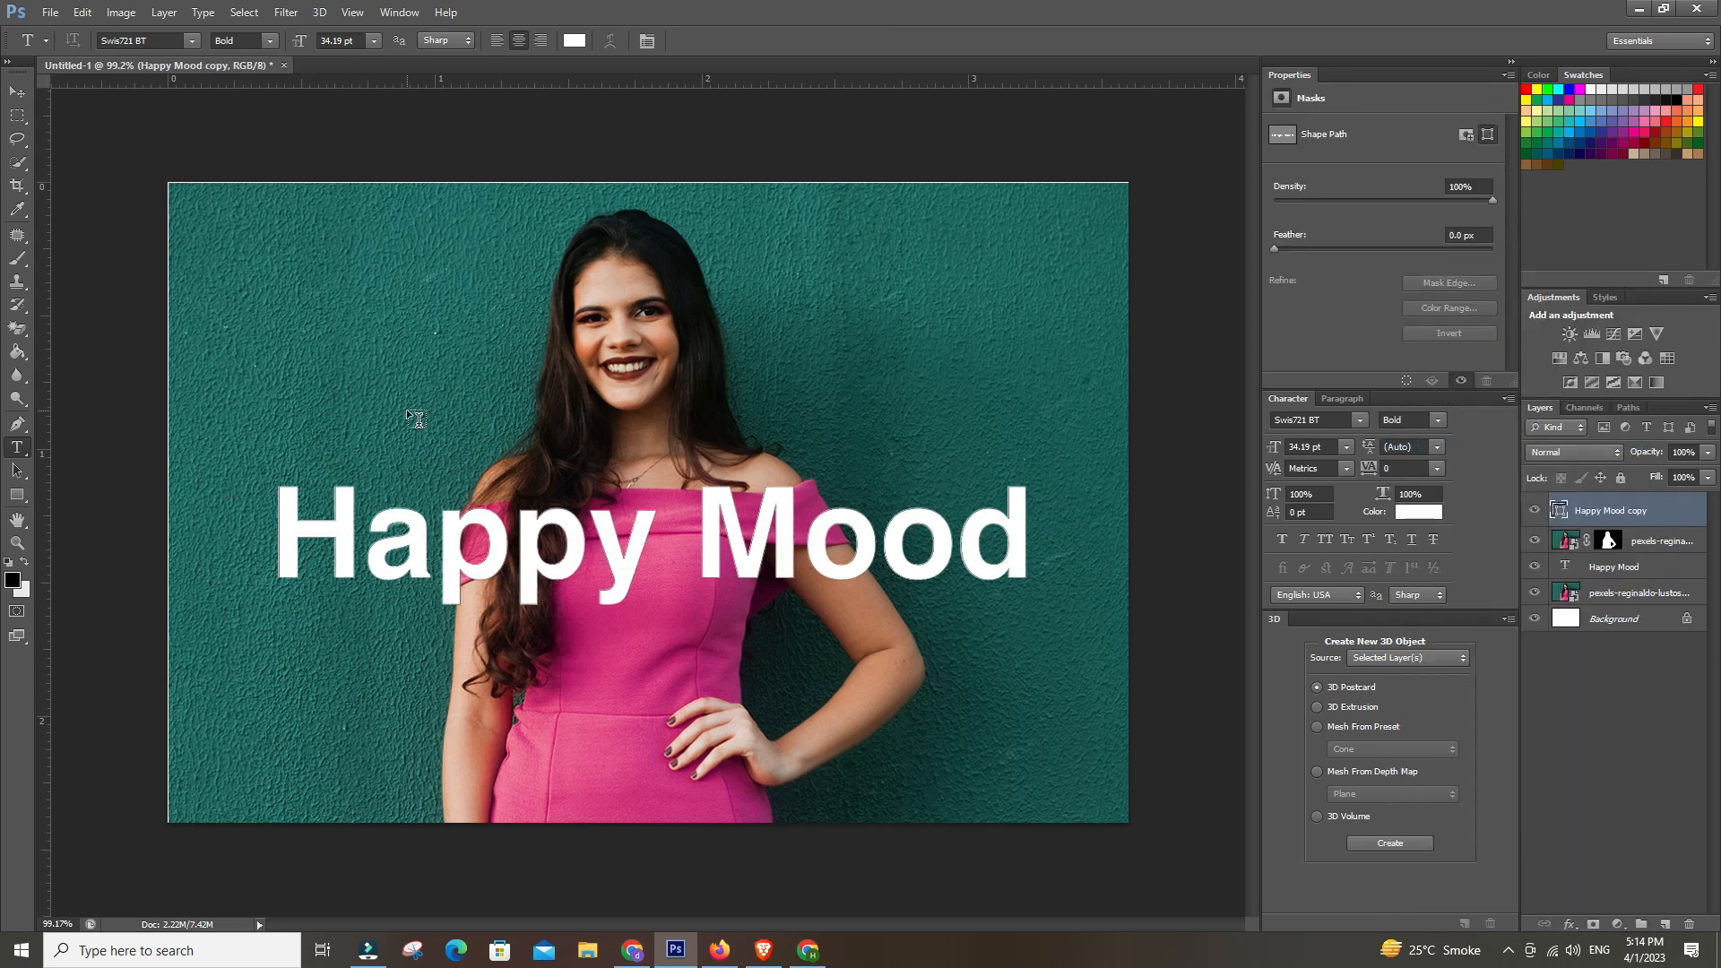
# - Remove the fill from the Happy Mood copy shape and give it a white stroke
pyautogui.click(17, 496)
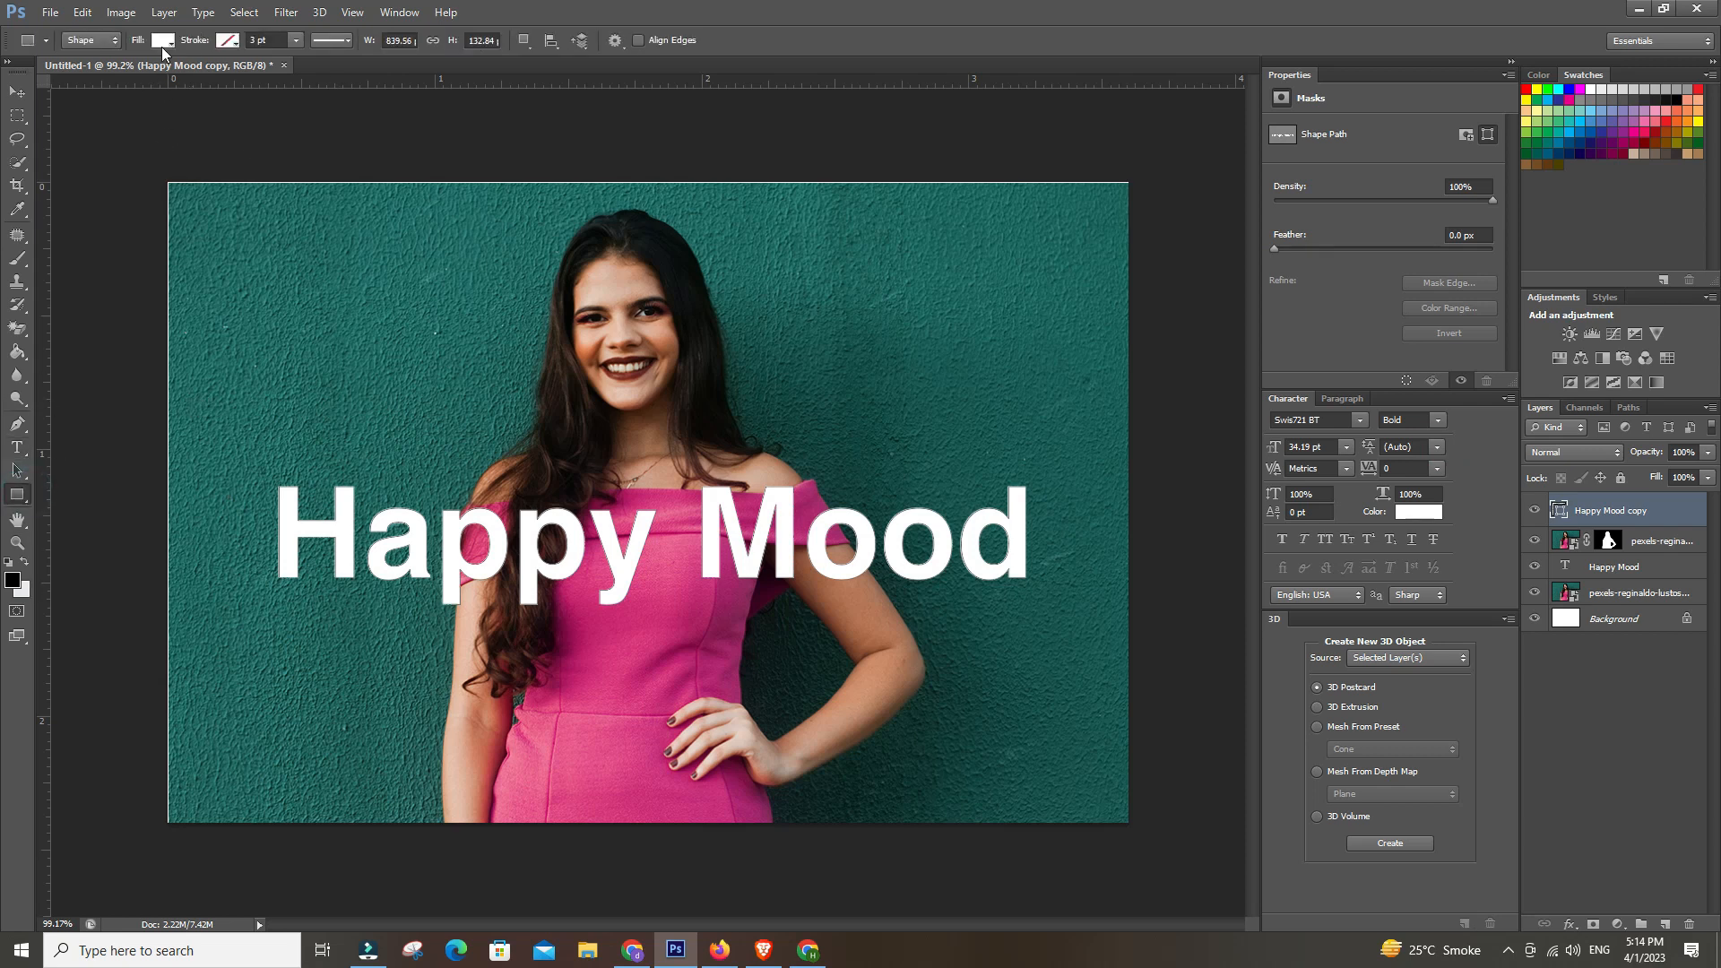
pyautogui.click(162, 41)
pyautogui.click(87, 75)
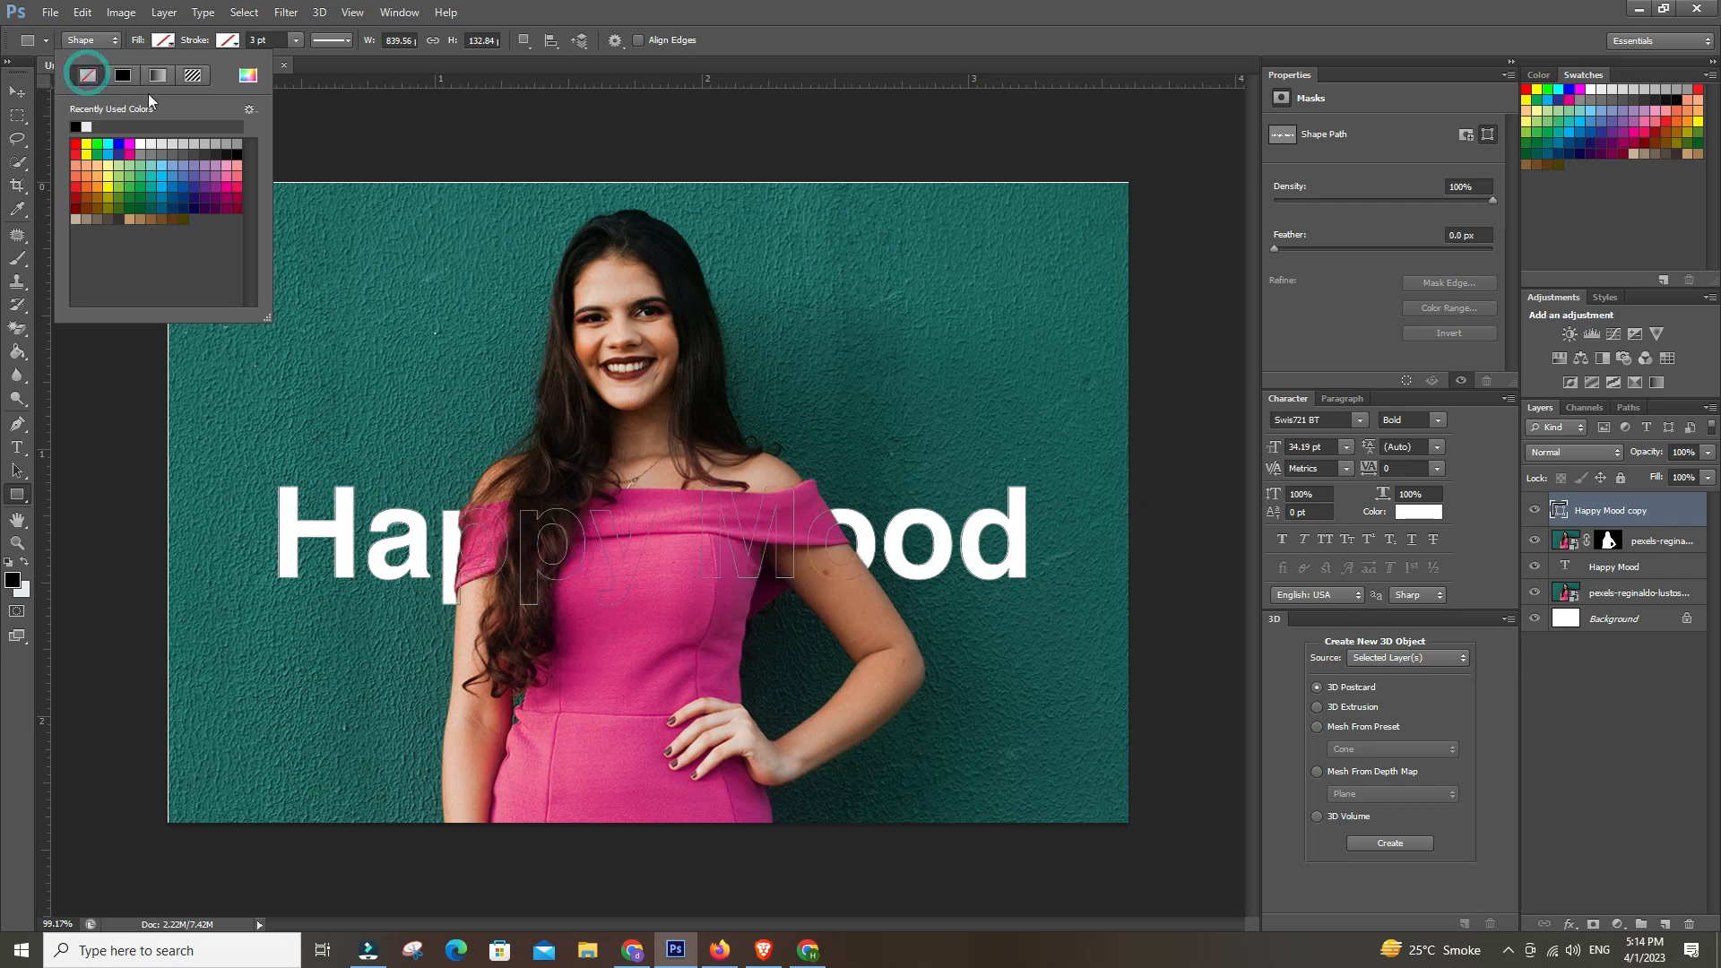
pyautogui.click(226, 41)
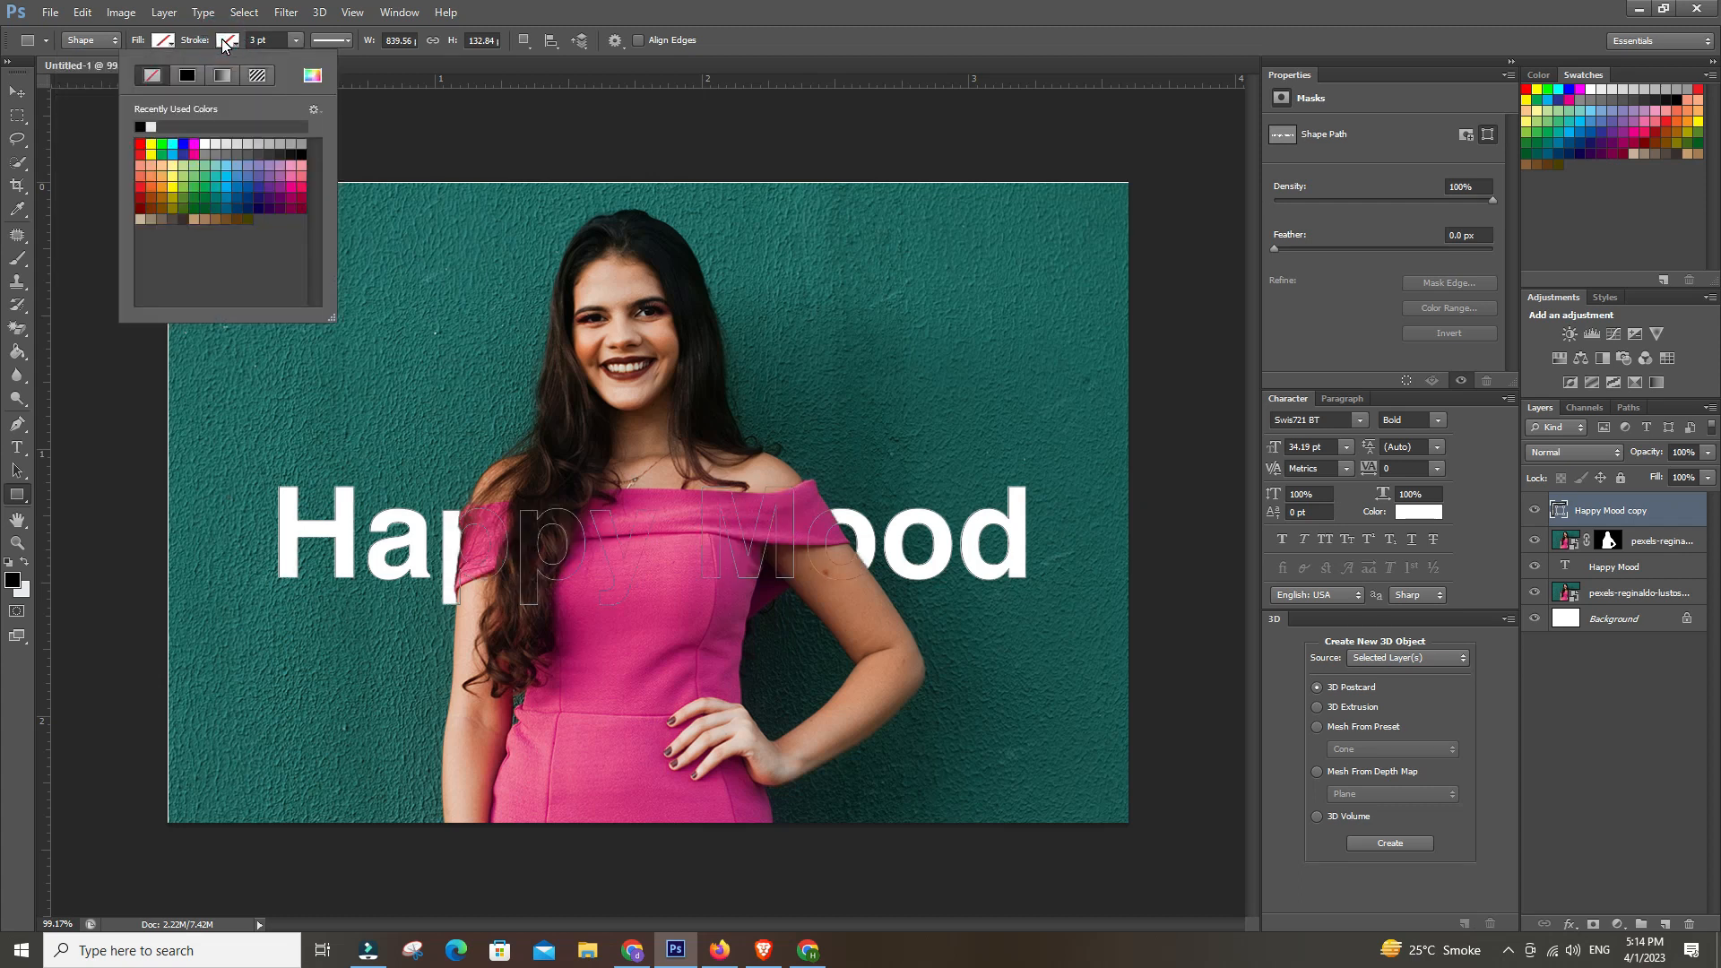
pyautogui.click(152, 127)
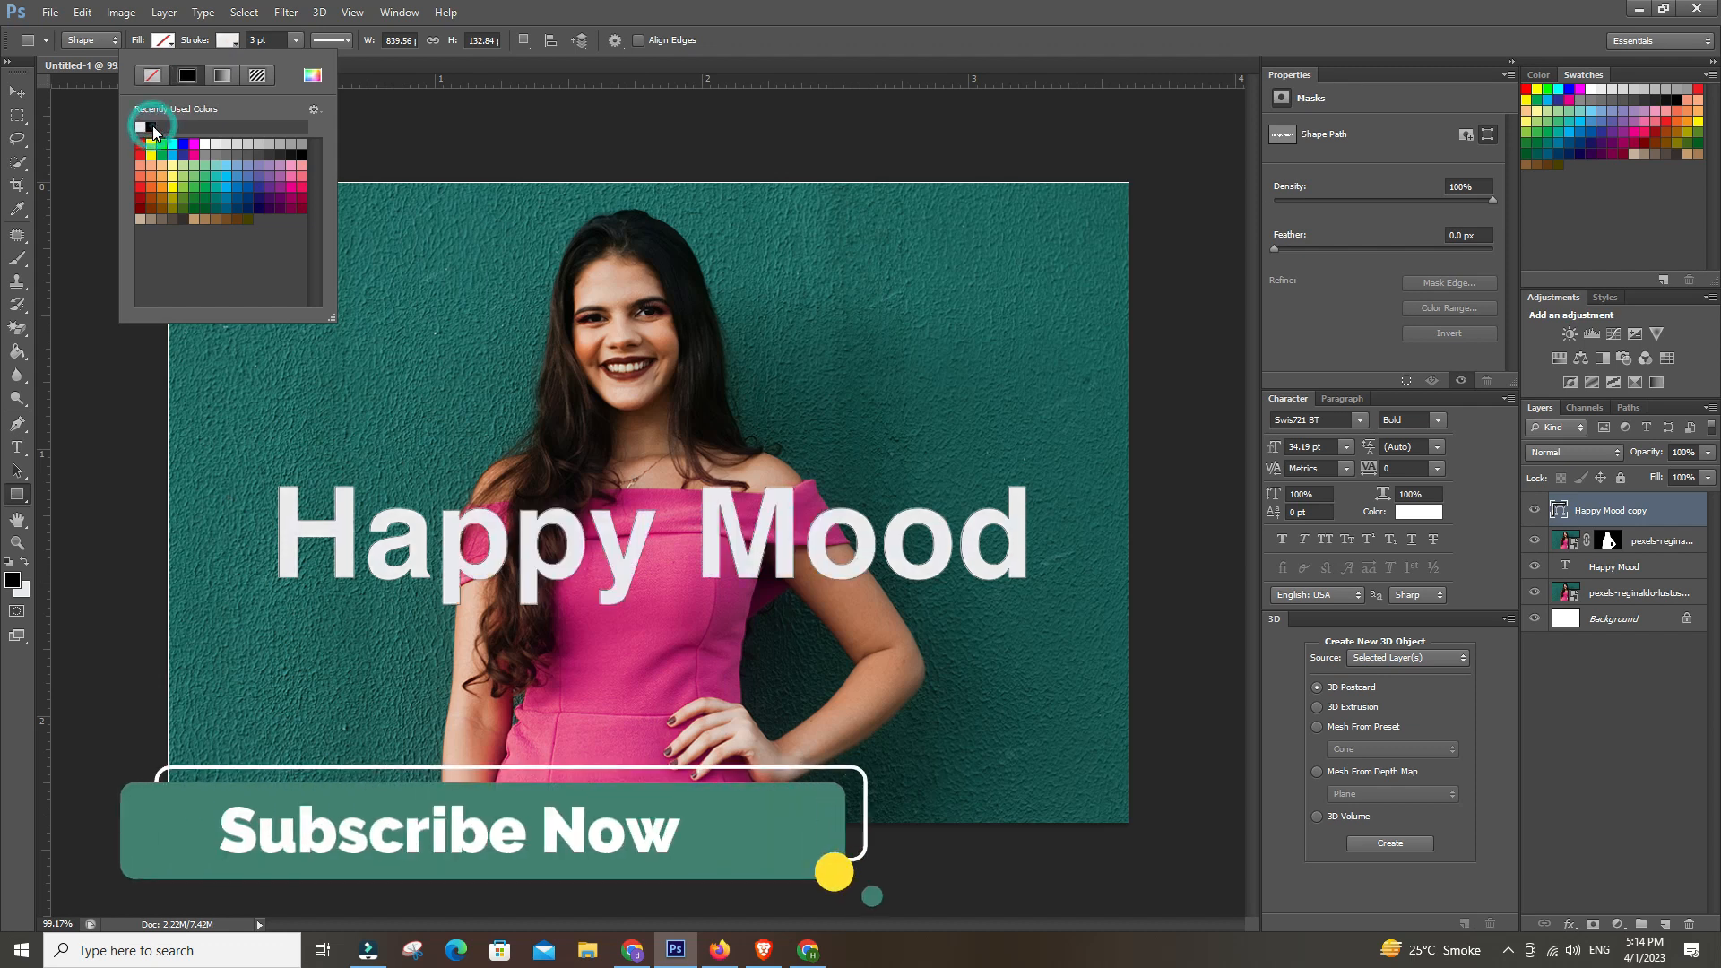
# - Try stroke widths of 0.24 pt and 1 pt on the Happy Mood copy outline
pyautogui.click(295, 40)
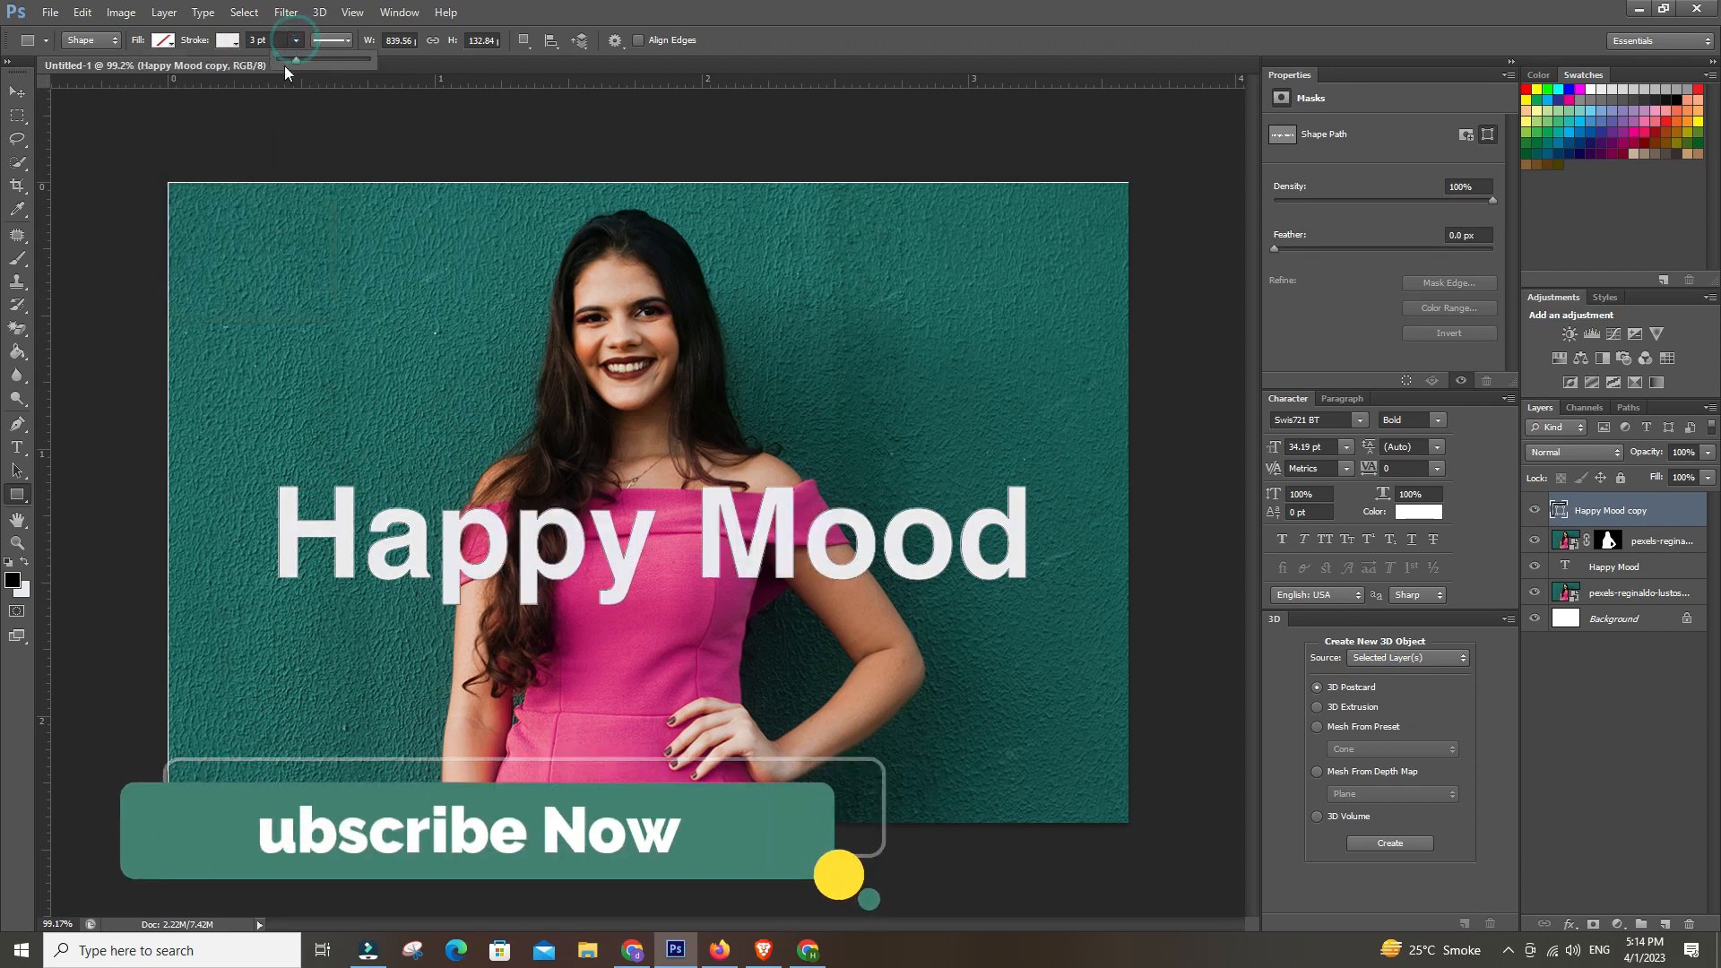
pyautogui.moveTo(293, 61); pyautogui.dragTo(288, 61)
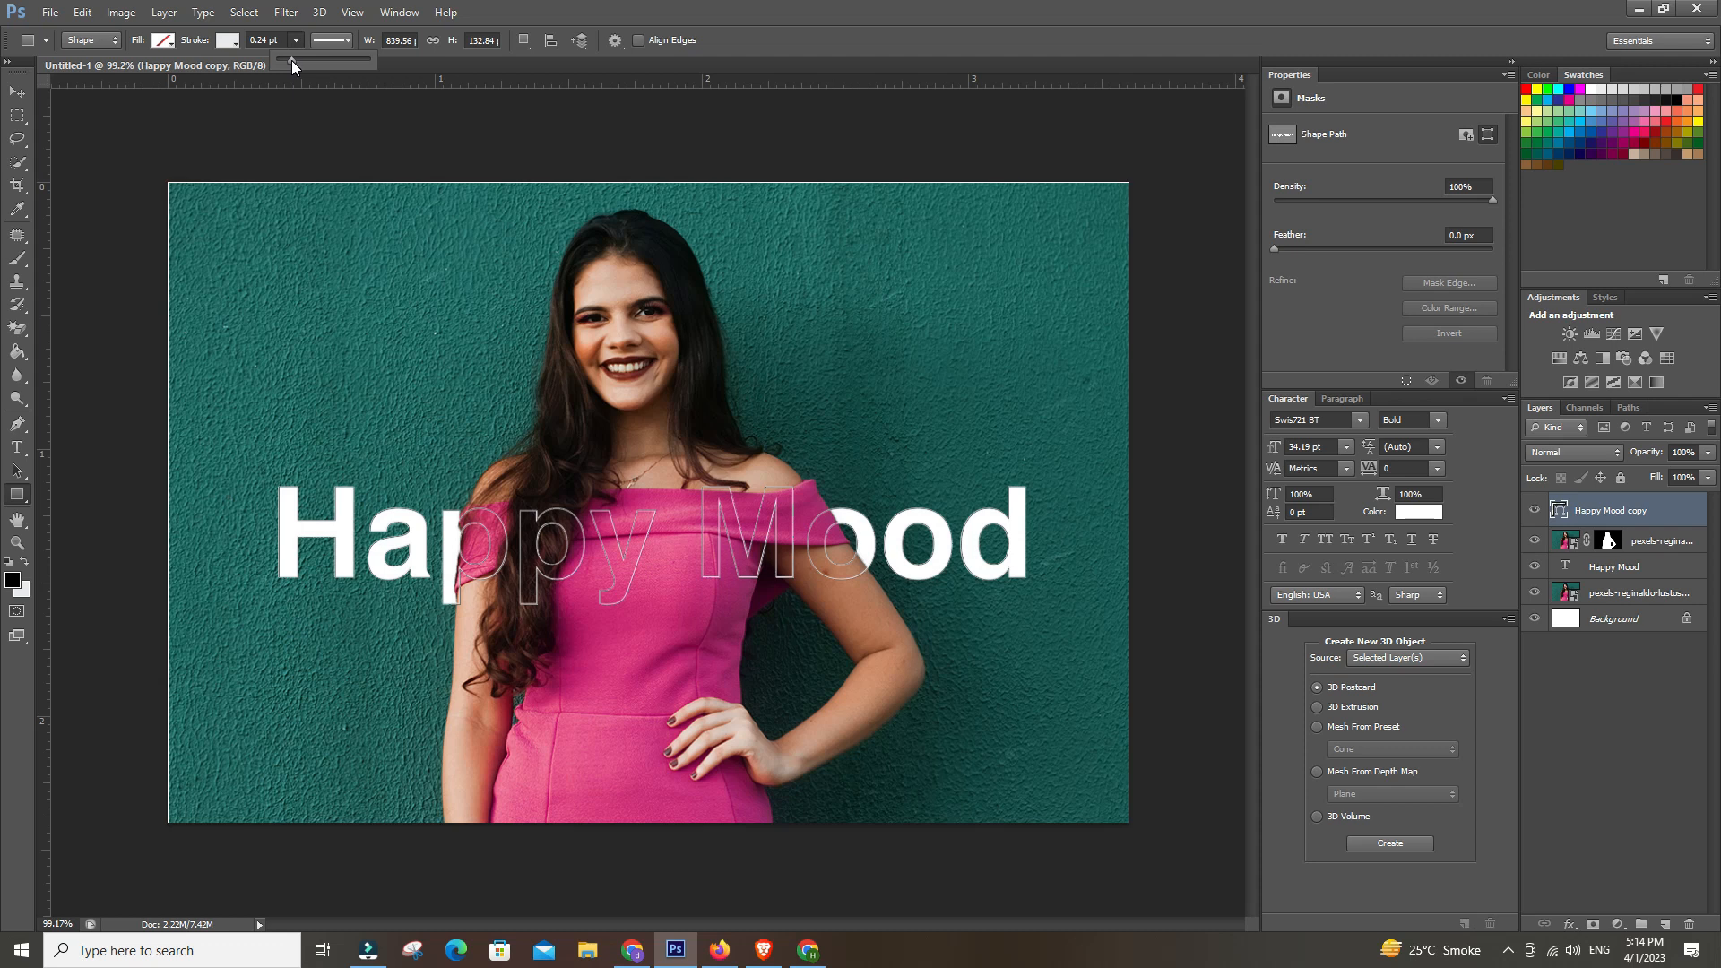
pyautogui.click(288, 61)
pyautogui.click(262, 41)
pyautogui.doubleClick(263, 40)
pyautogui.write('1')
pyautogui.press('Return')
# - Reduce the Happy Mood copy outline's stroke width to 0.5 pt and finally to 0.3 pt
pyautogui.doubleClick(251, 39)
pyautogui.write('0')
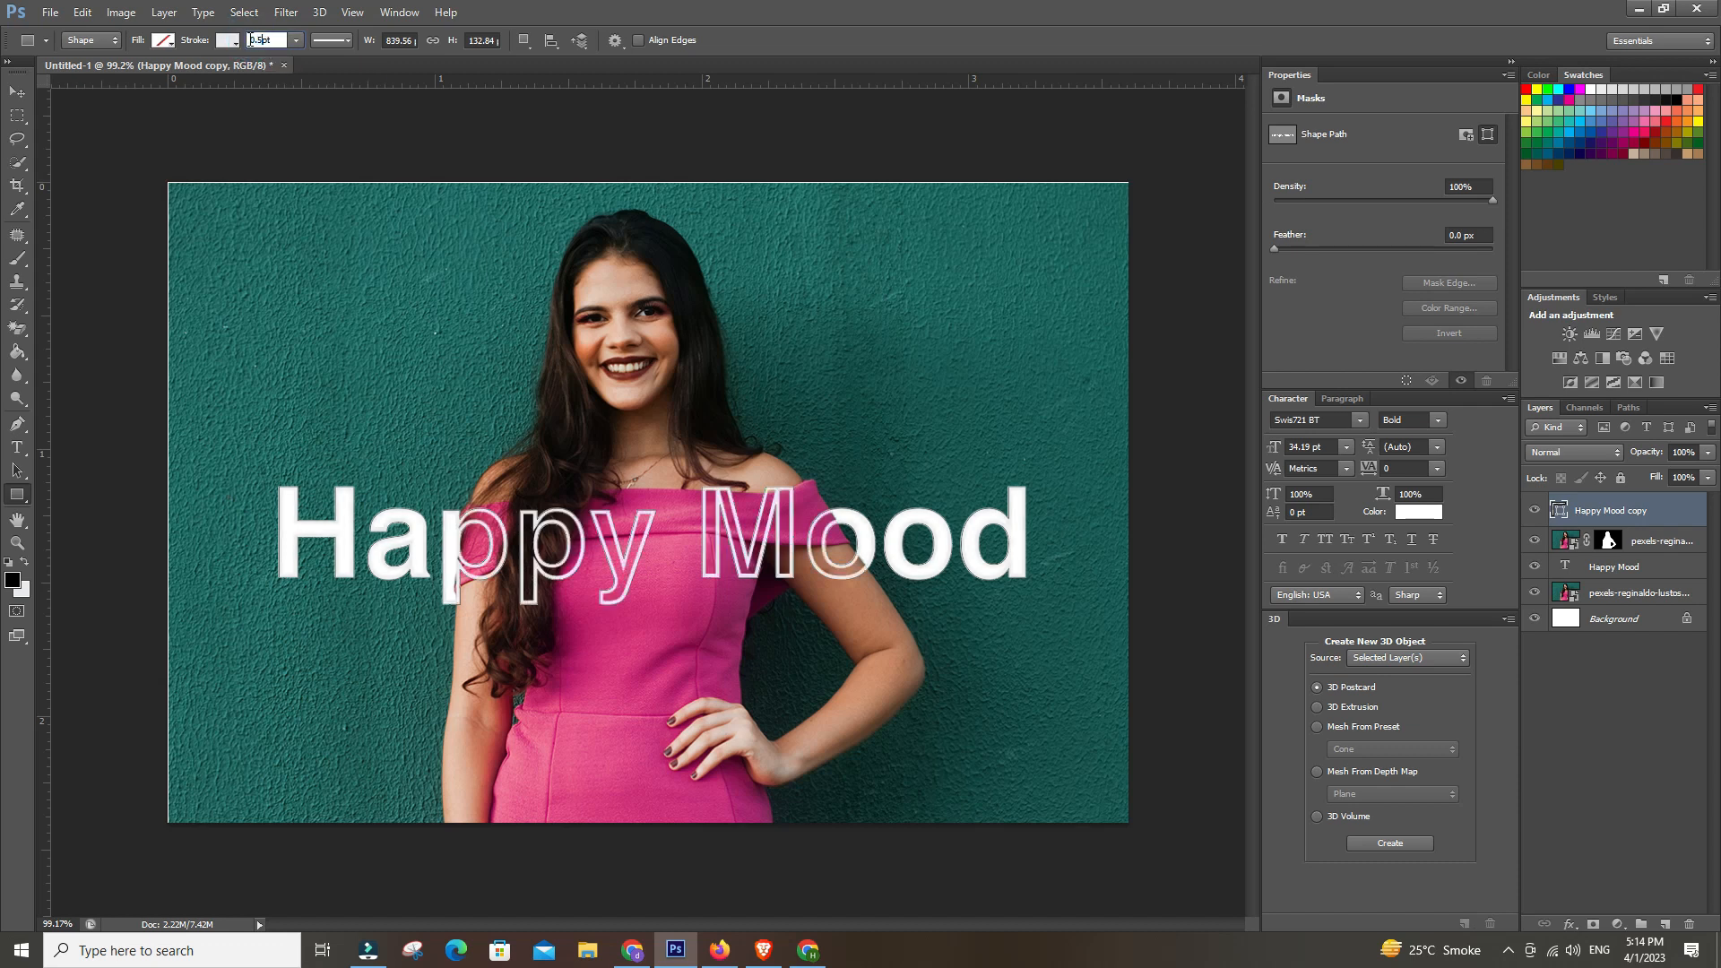
pyautogui.press('Return')
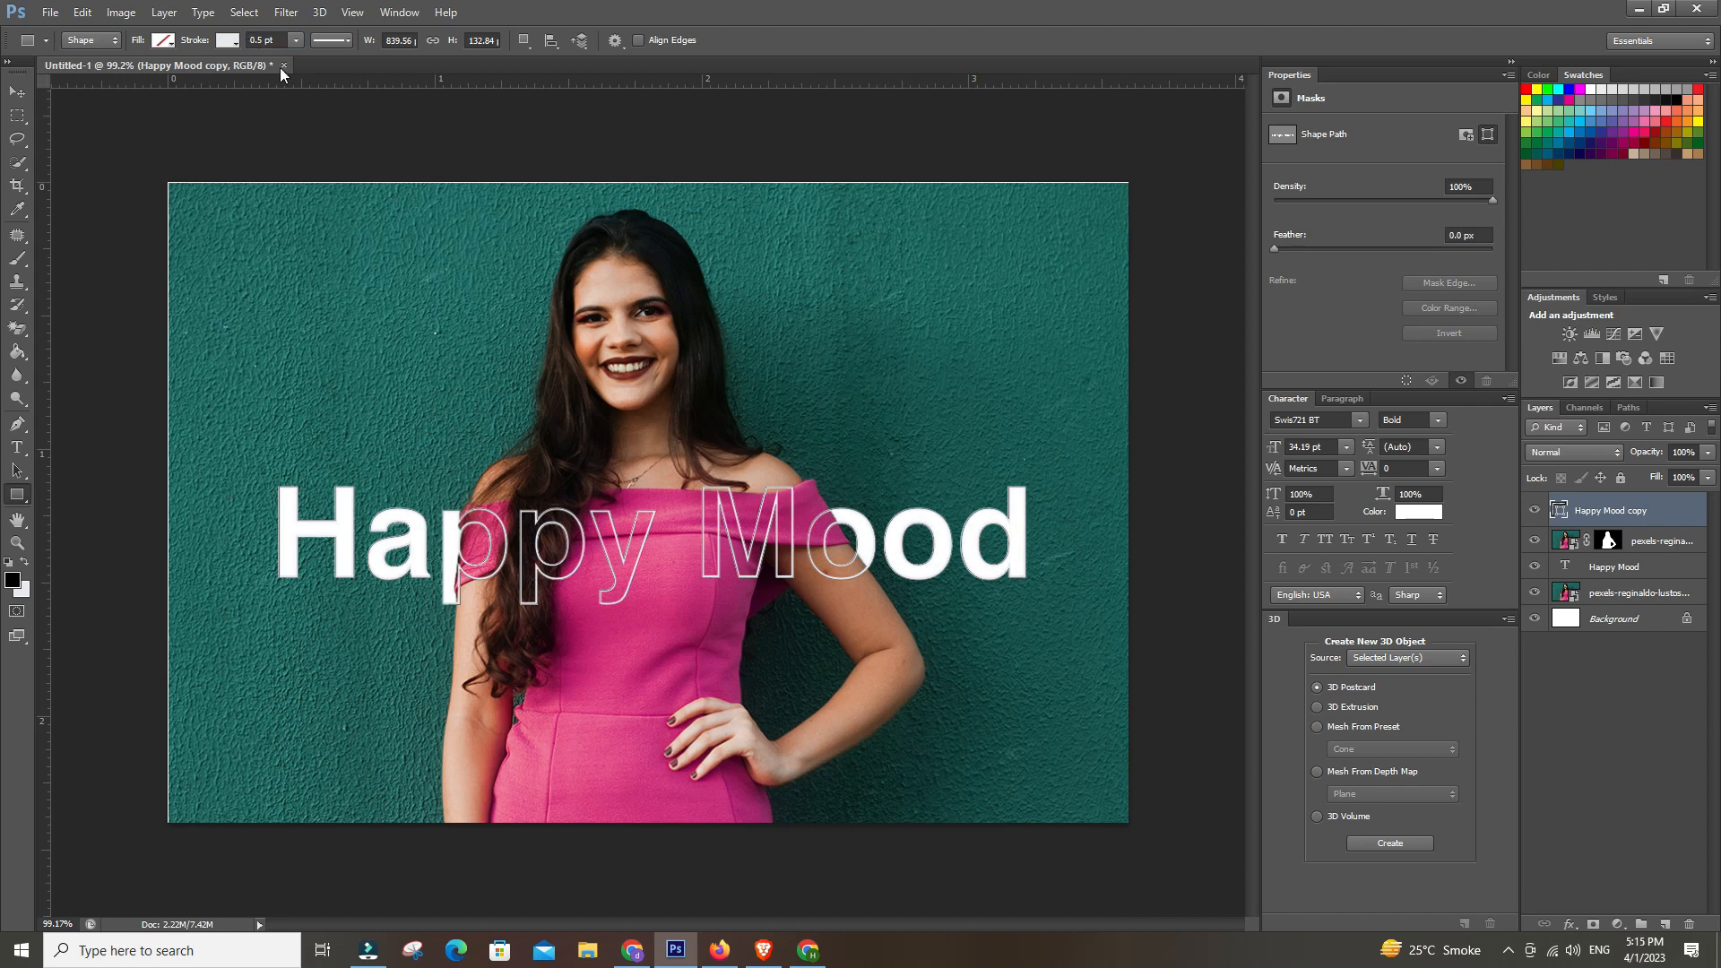
pyautogui.click(264, 40)
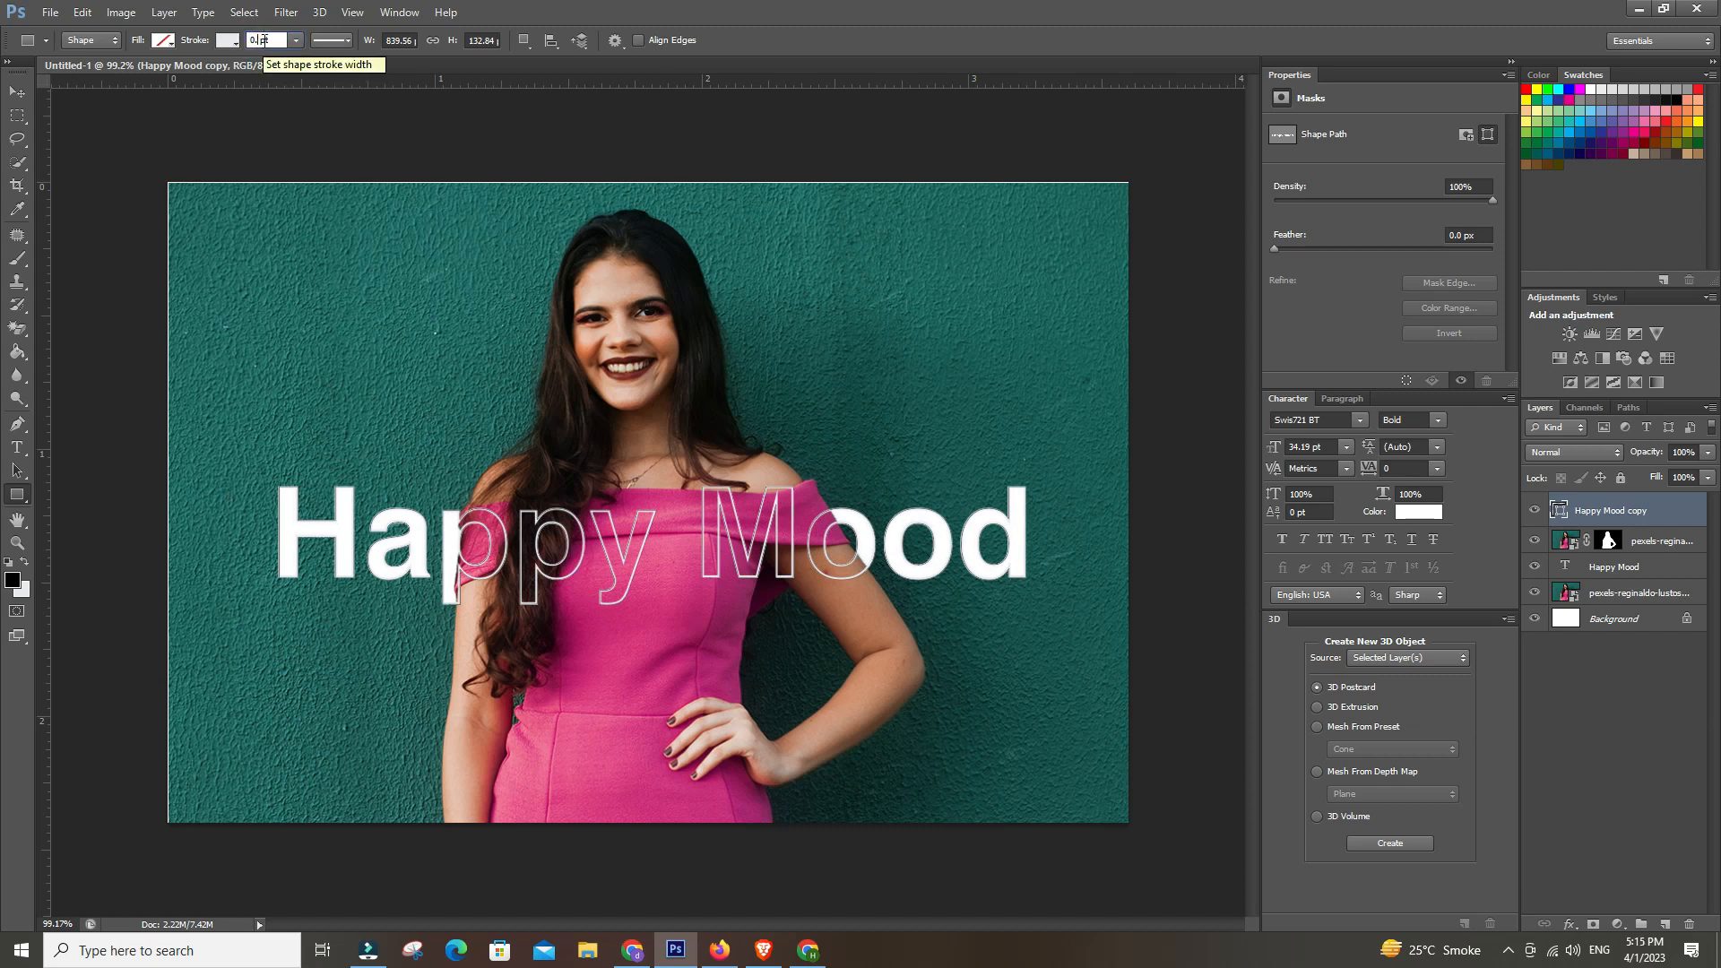
pyautogui.press('Return')
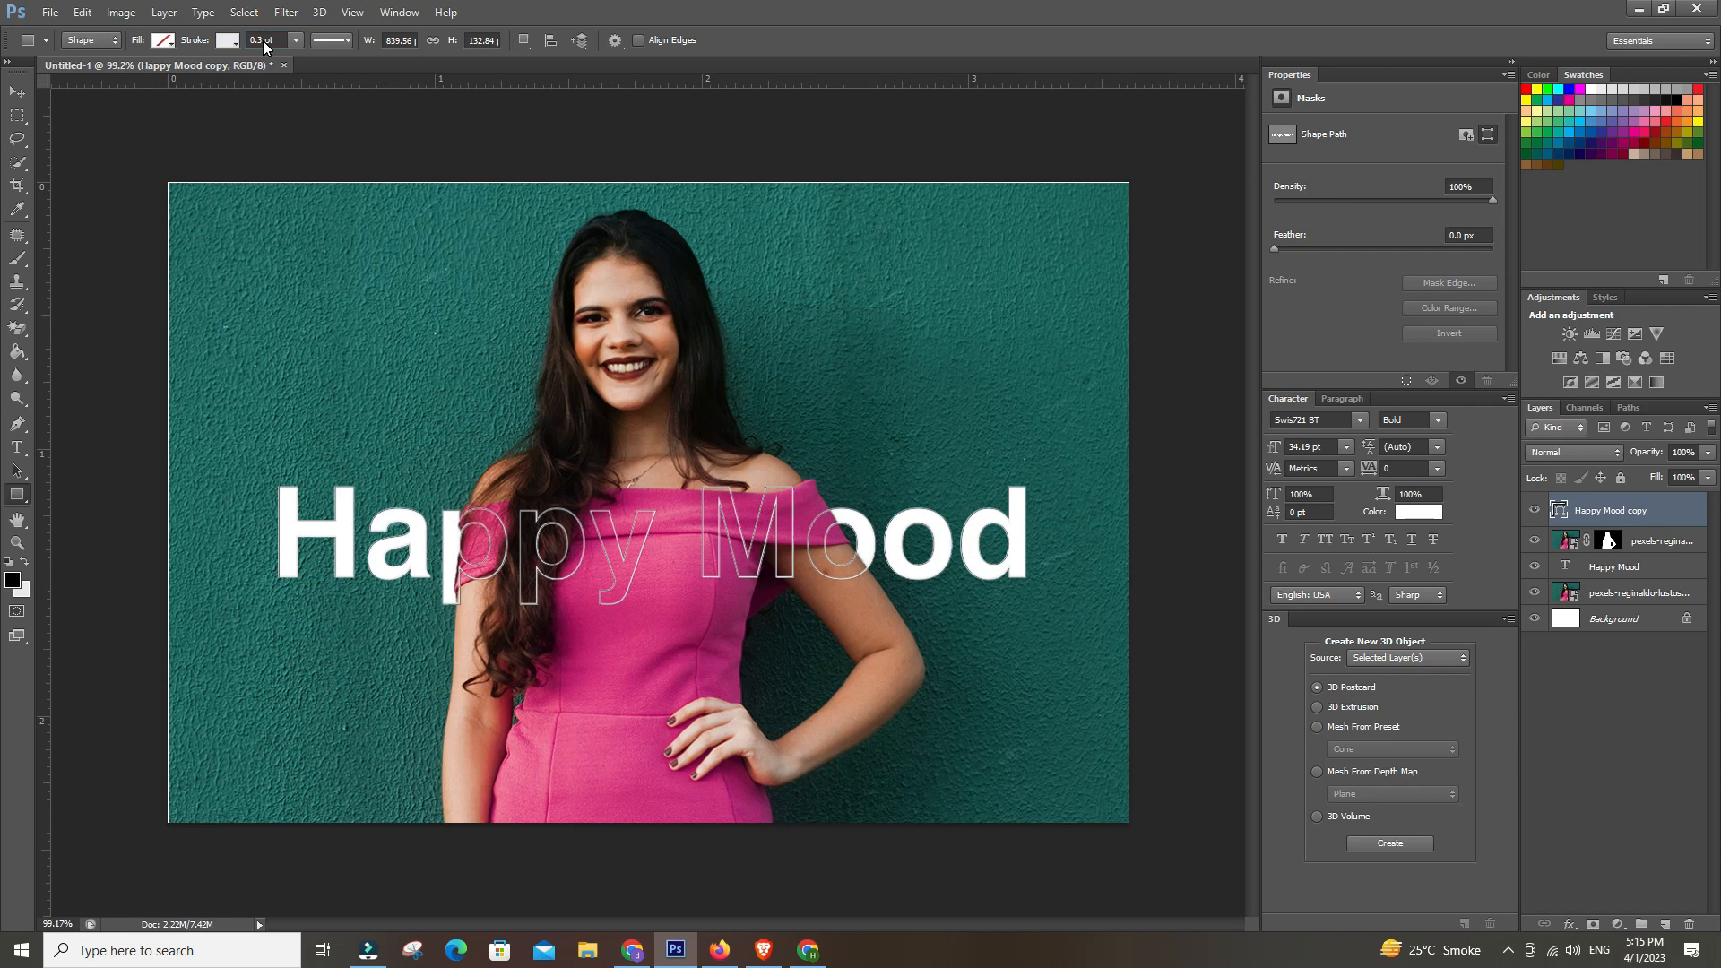
# - Rotate the Happy Mood text and its outline copy together by about -16.64° and reposition them across the woman's torso
pyautogui.click(17, 91)
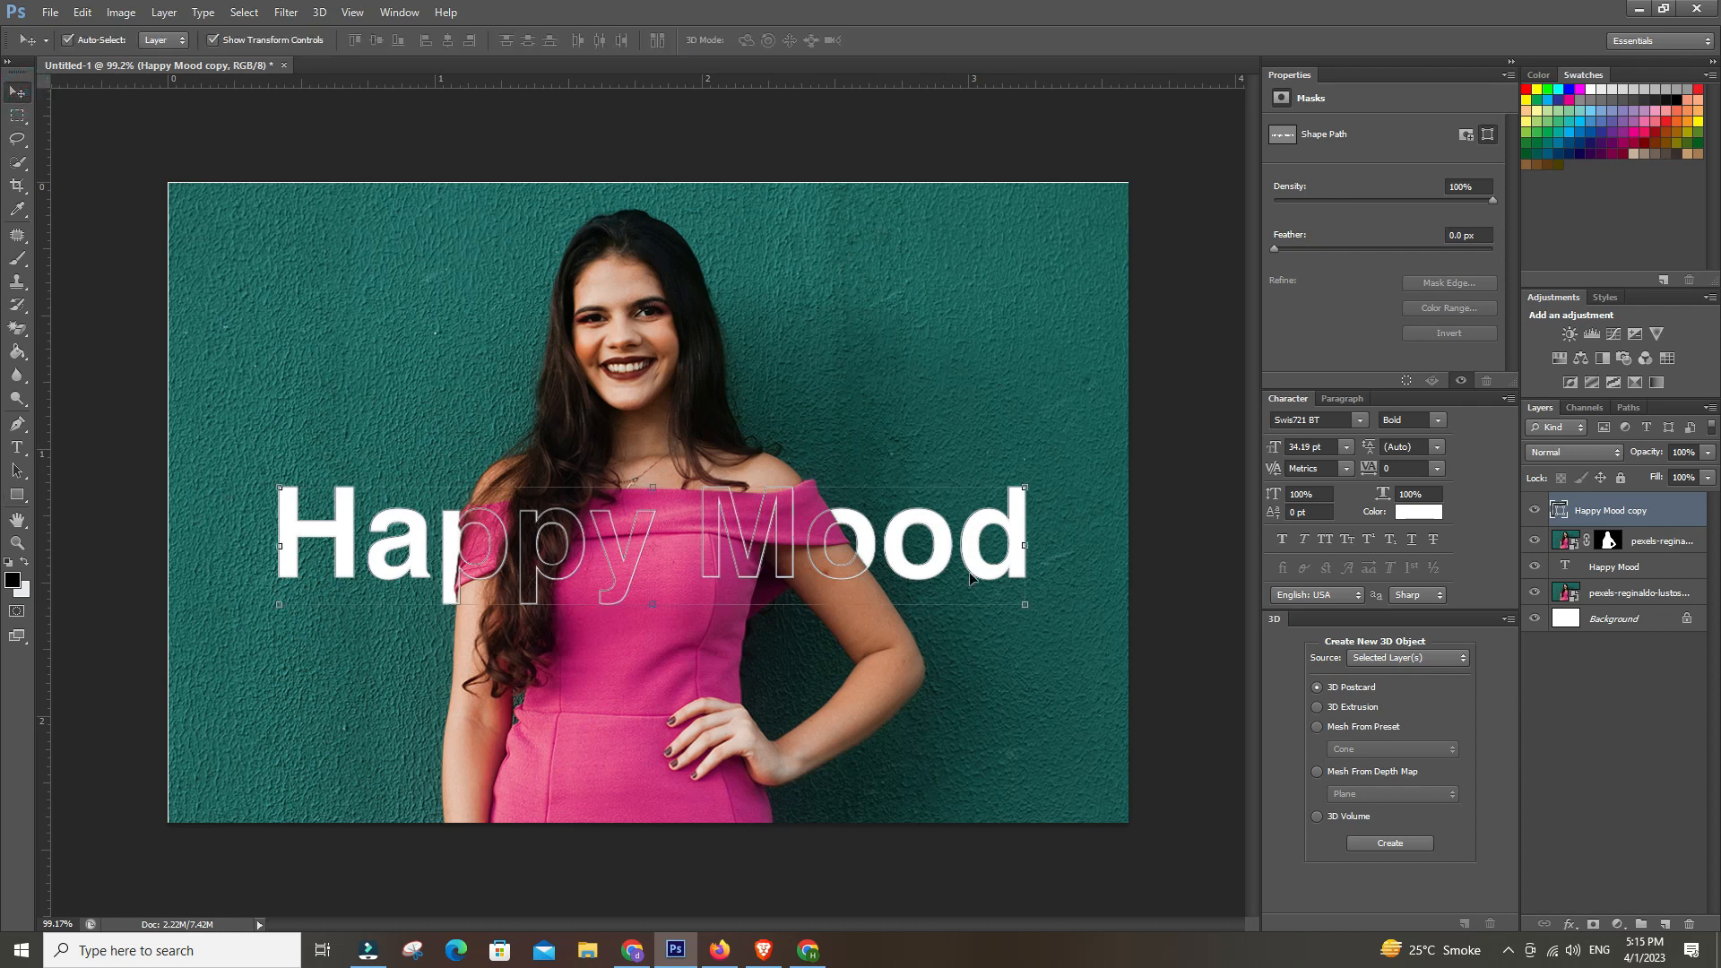
pyautogui.keyDown('ctrl'); pyautogui.click(1646, 567); pyautogui.keyUp('ctrl')
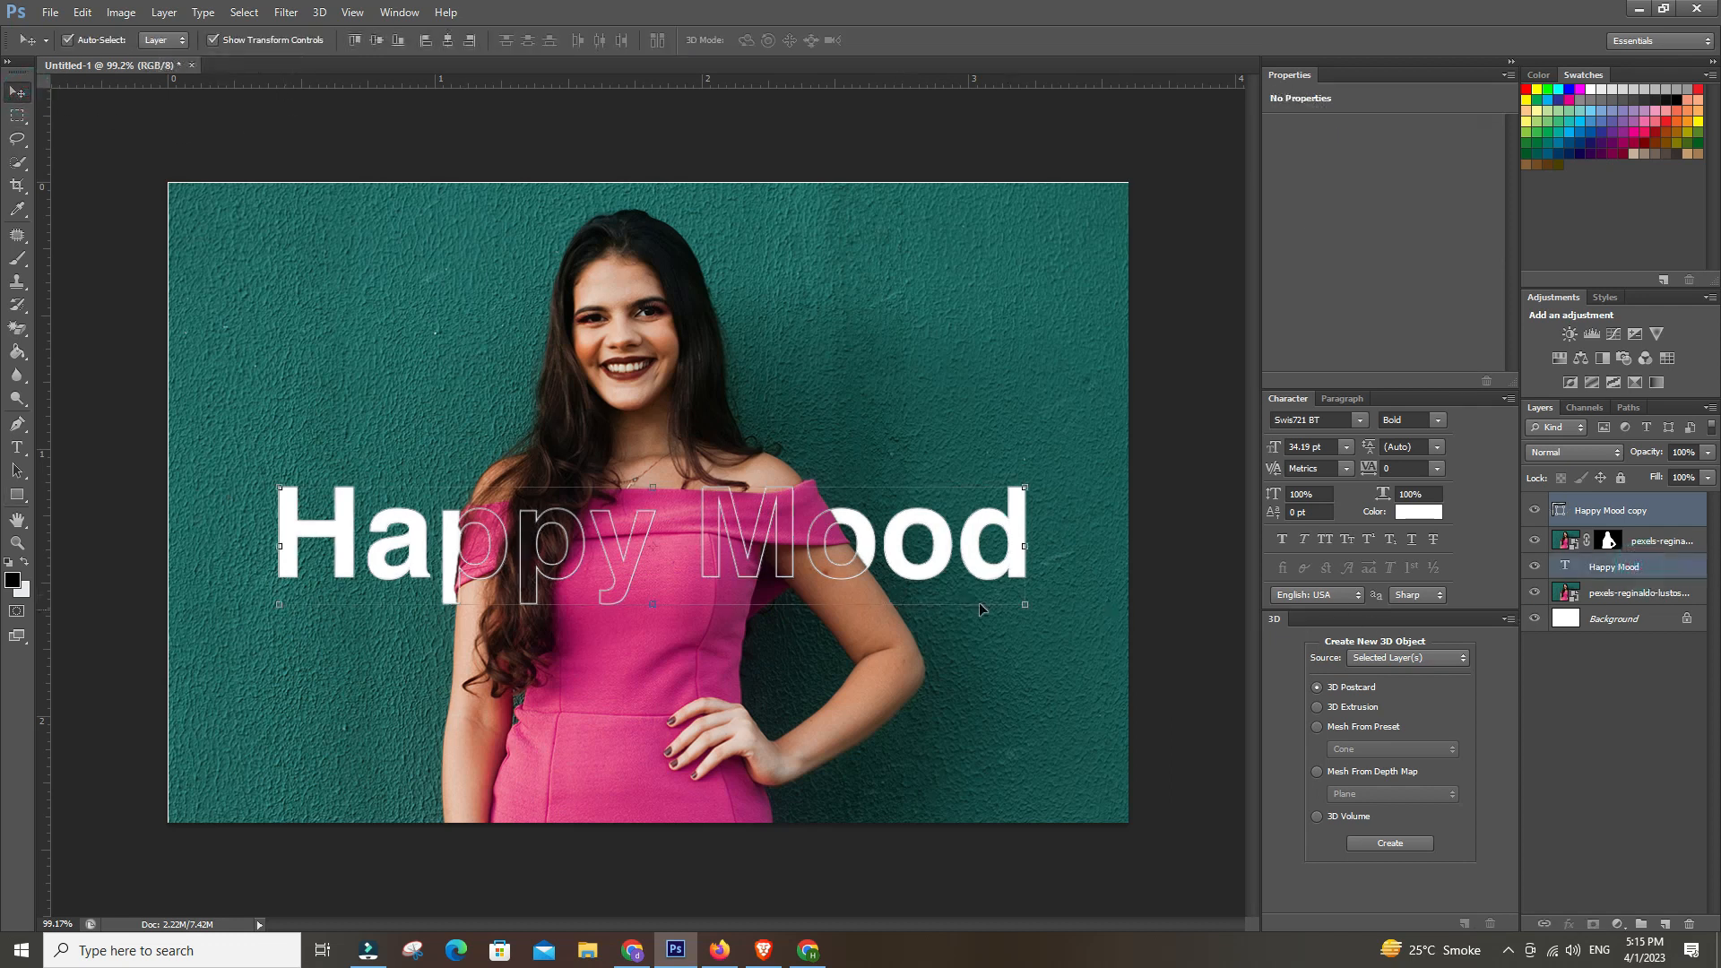
pyautogui.moveTo(1046, 558); pyautogui.dragTo(1031, 444)
pyautogui.moveTo(773, 529); pyautogui.dragTo(755, 562)
pyautogui.press('Return')
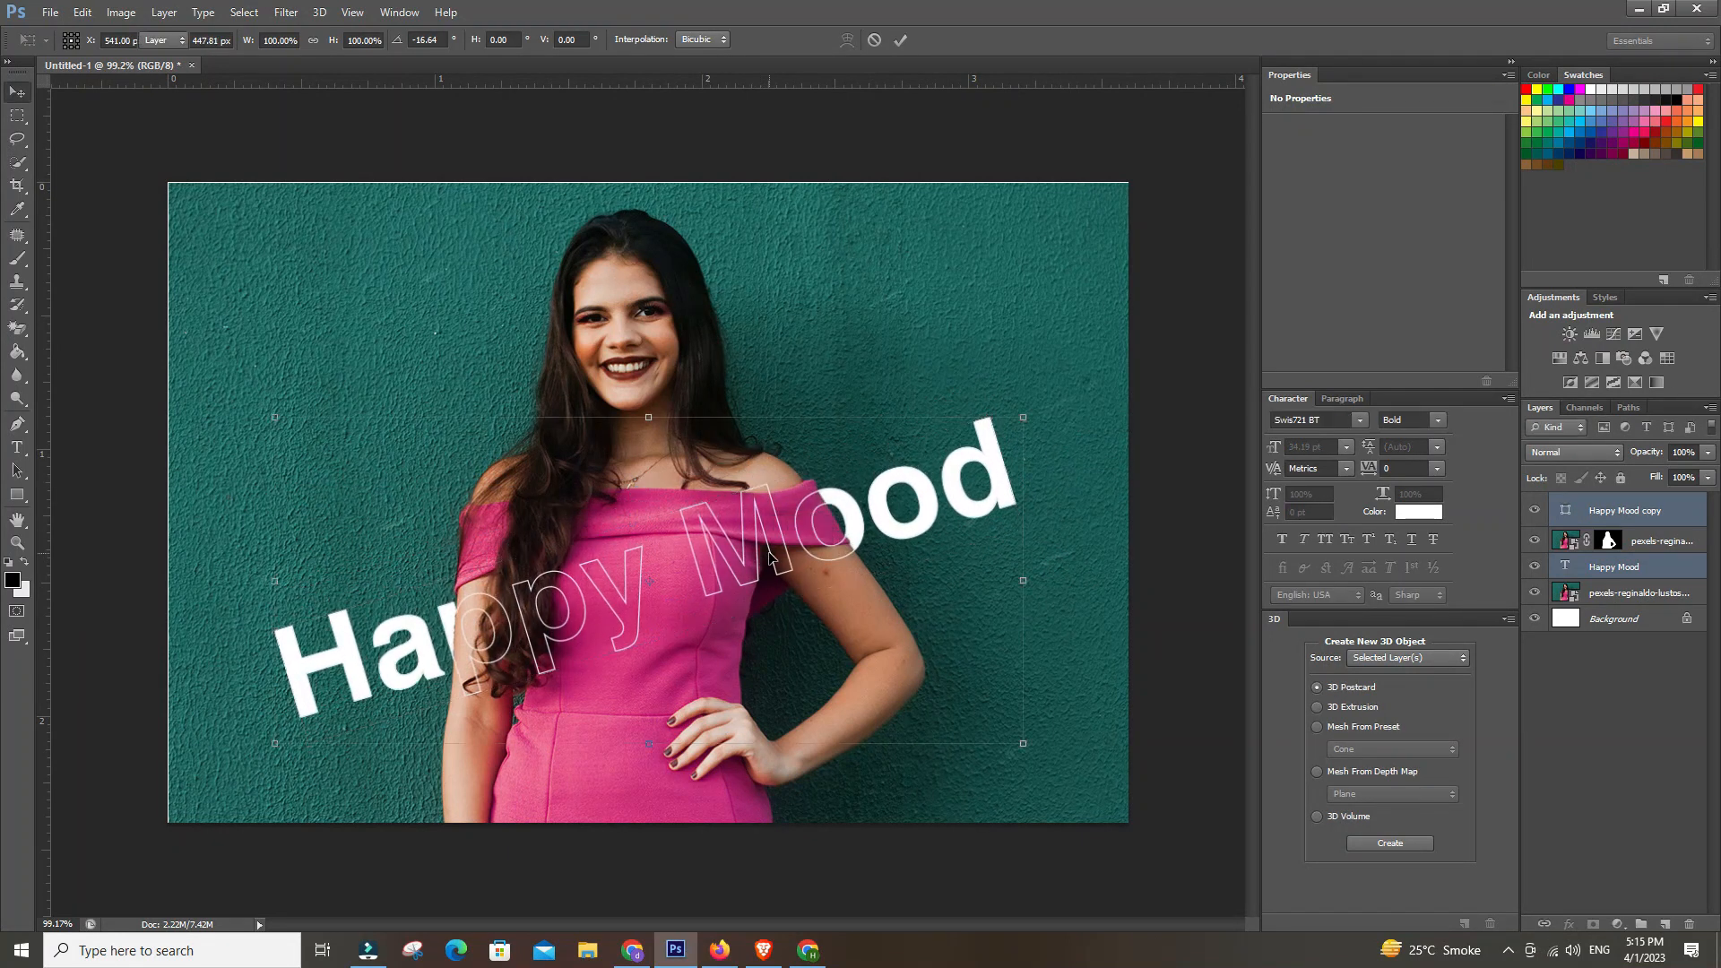
# - Link the two Happy Mood layers and shift them together slightly to the left across the portrait
pyautogui.rightClick(1620, 527)
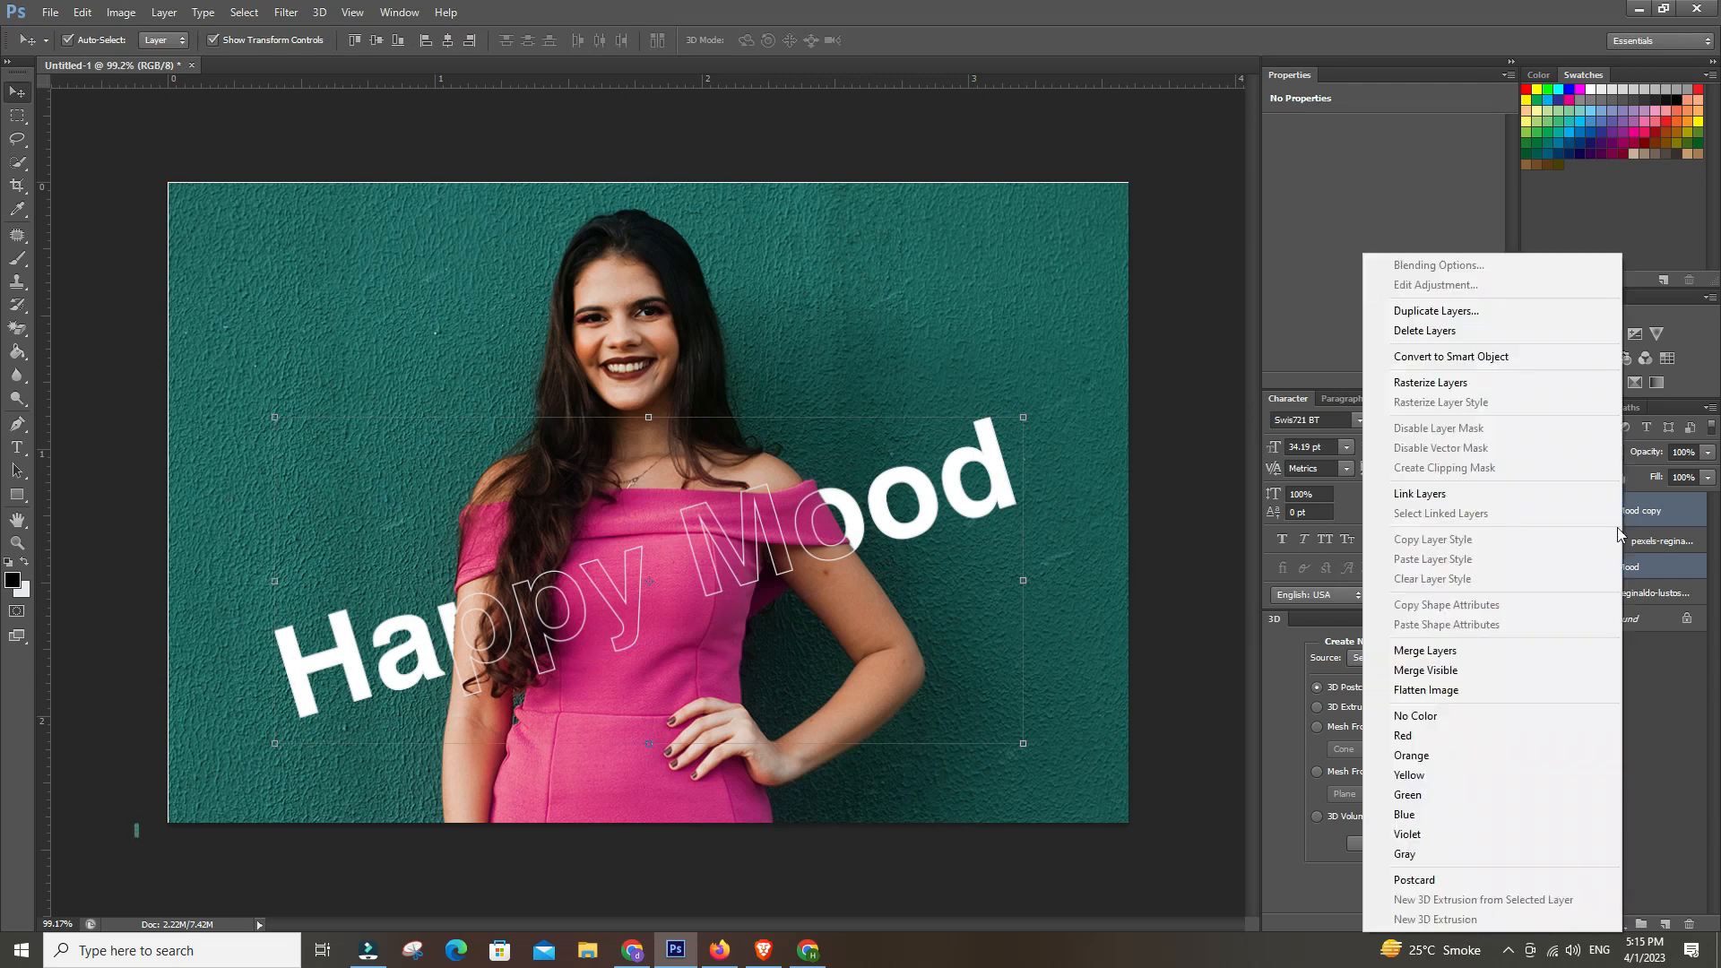
pyautogui.click(1416, 493)
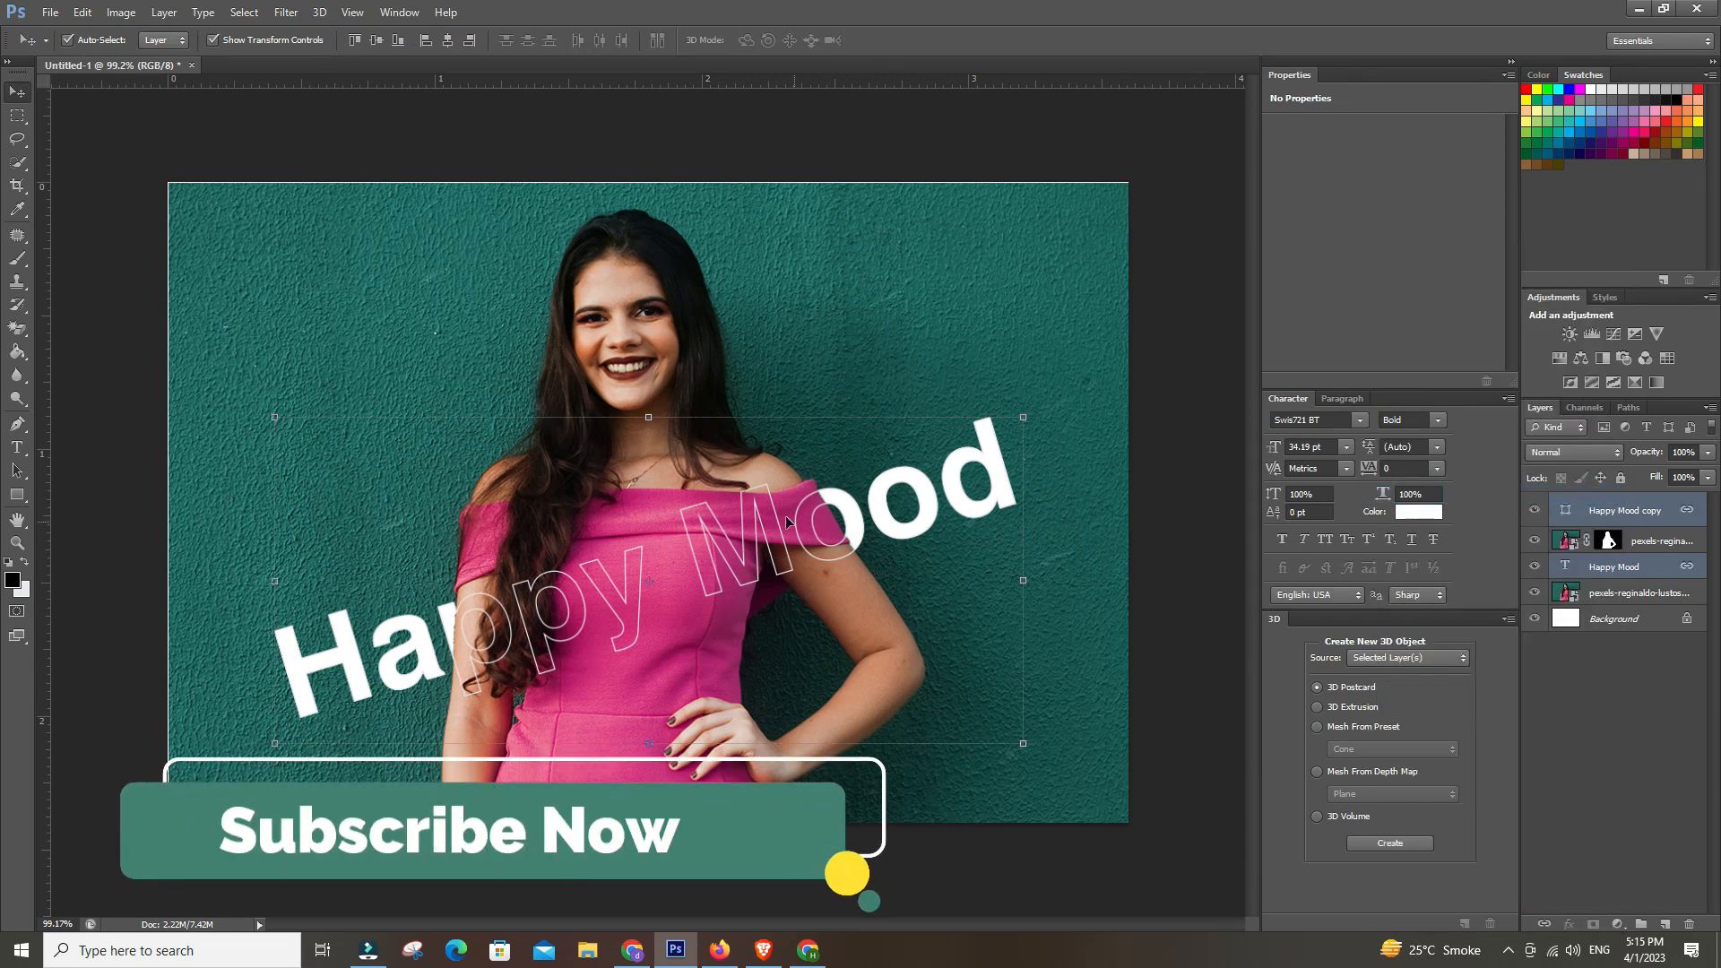
pyautogui.moveTo(738, 536)
pyautogui.mouseDown()
pyautogui.moveTo(605, 558)
pyautogui.moveTo(843, 491)
pyautogui.moveTo(691, 506)
pyautogui.moveTo(695, 395)
pyautogui.moveTo(591, 326)
pyautogui.moveTo(725, 388)
pyautogui.moveTo(766, 518)
pyautogui.moveTo(757, 690)
pyautogui.moveTo(831, 615)
pyautogui.moveTo(712, 536)
pyautogui.moveTo(660, 357)
pyautogui.moveTo(778, 511)
pyautogui.moveTo(974, 470)
pyautogui.moveTo(719, 536)
pyautogui.mouseUp()
# - Examine how the solid lettering behind the woman and the outlined lettering over her line up
pyautogui.scroll(-2, 735, 540)
pyautogui.scroll(1, 735, 540)
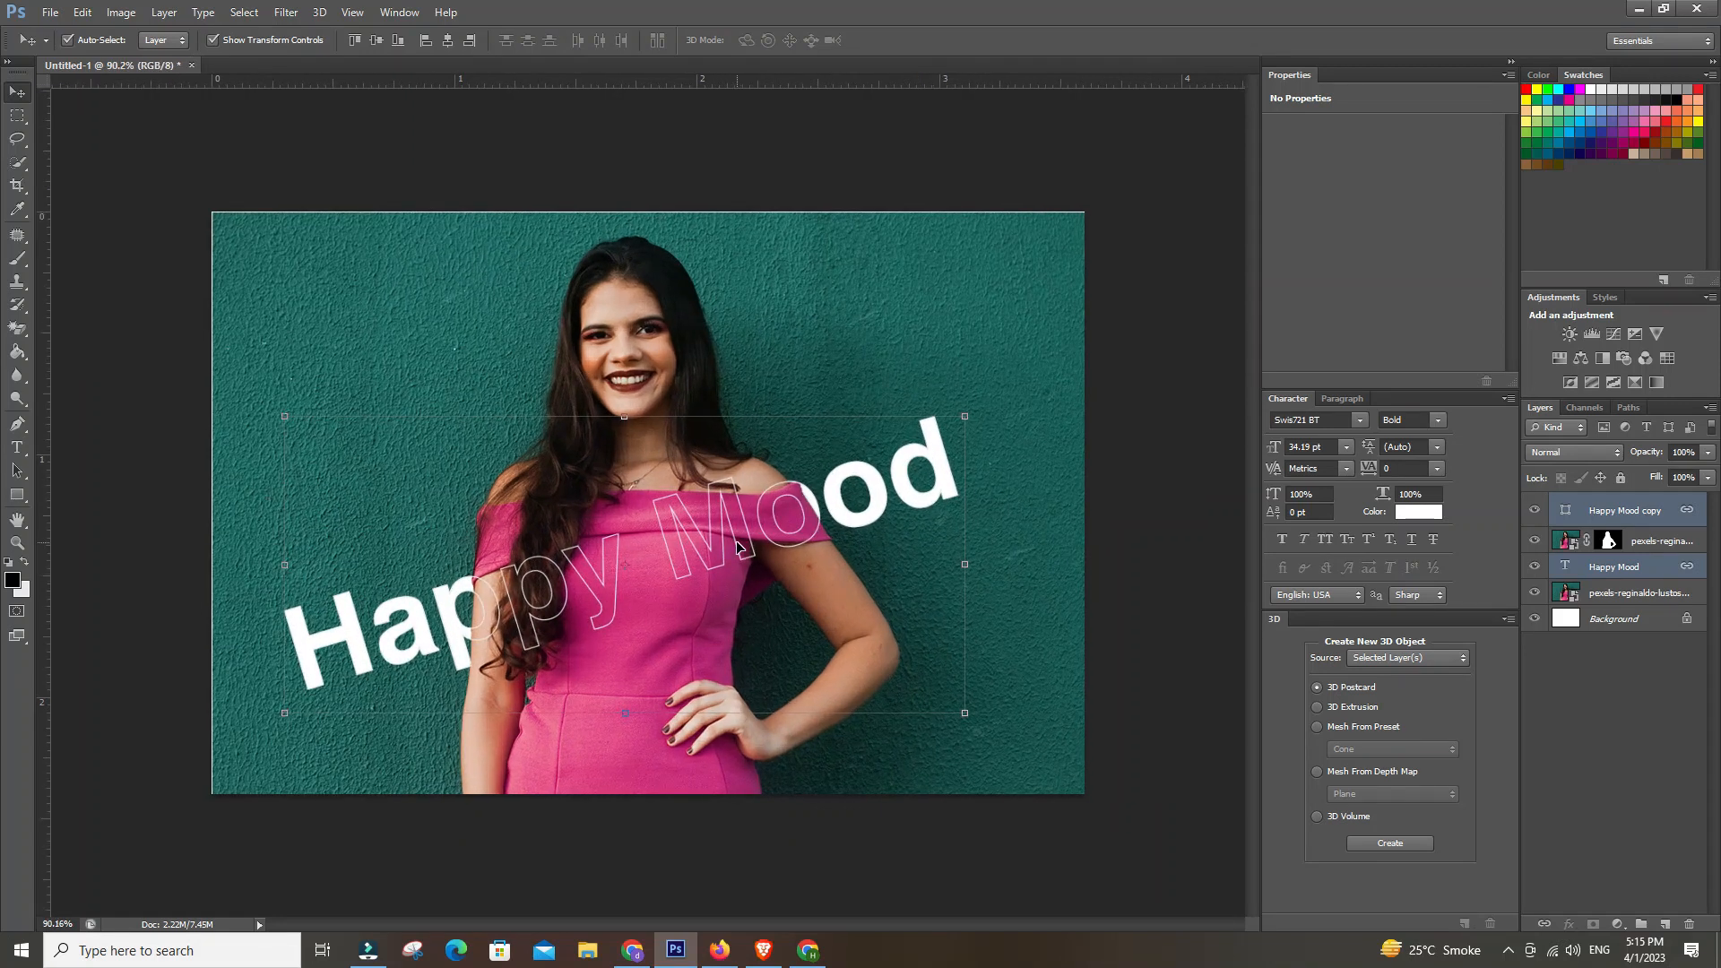
pyautogui.scroll(5, 728, 501)
pyautogui.scroll(-3, 730, 511)
pyautogui.scroll(4, 729, 520)
pyautogui.scroll(-2, 729, 520)
pyautogui.scroll(-2, 733, 527)
pyautogui.scroll(1, 733, 527)
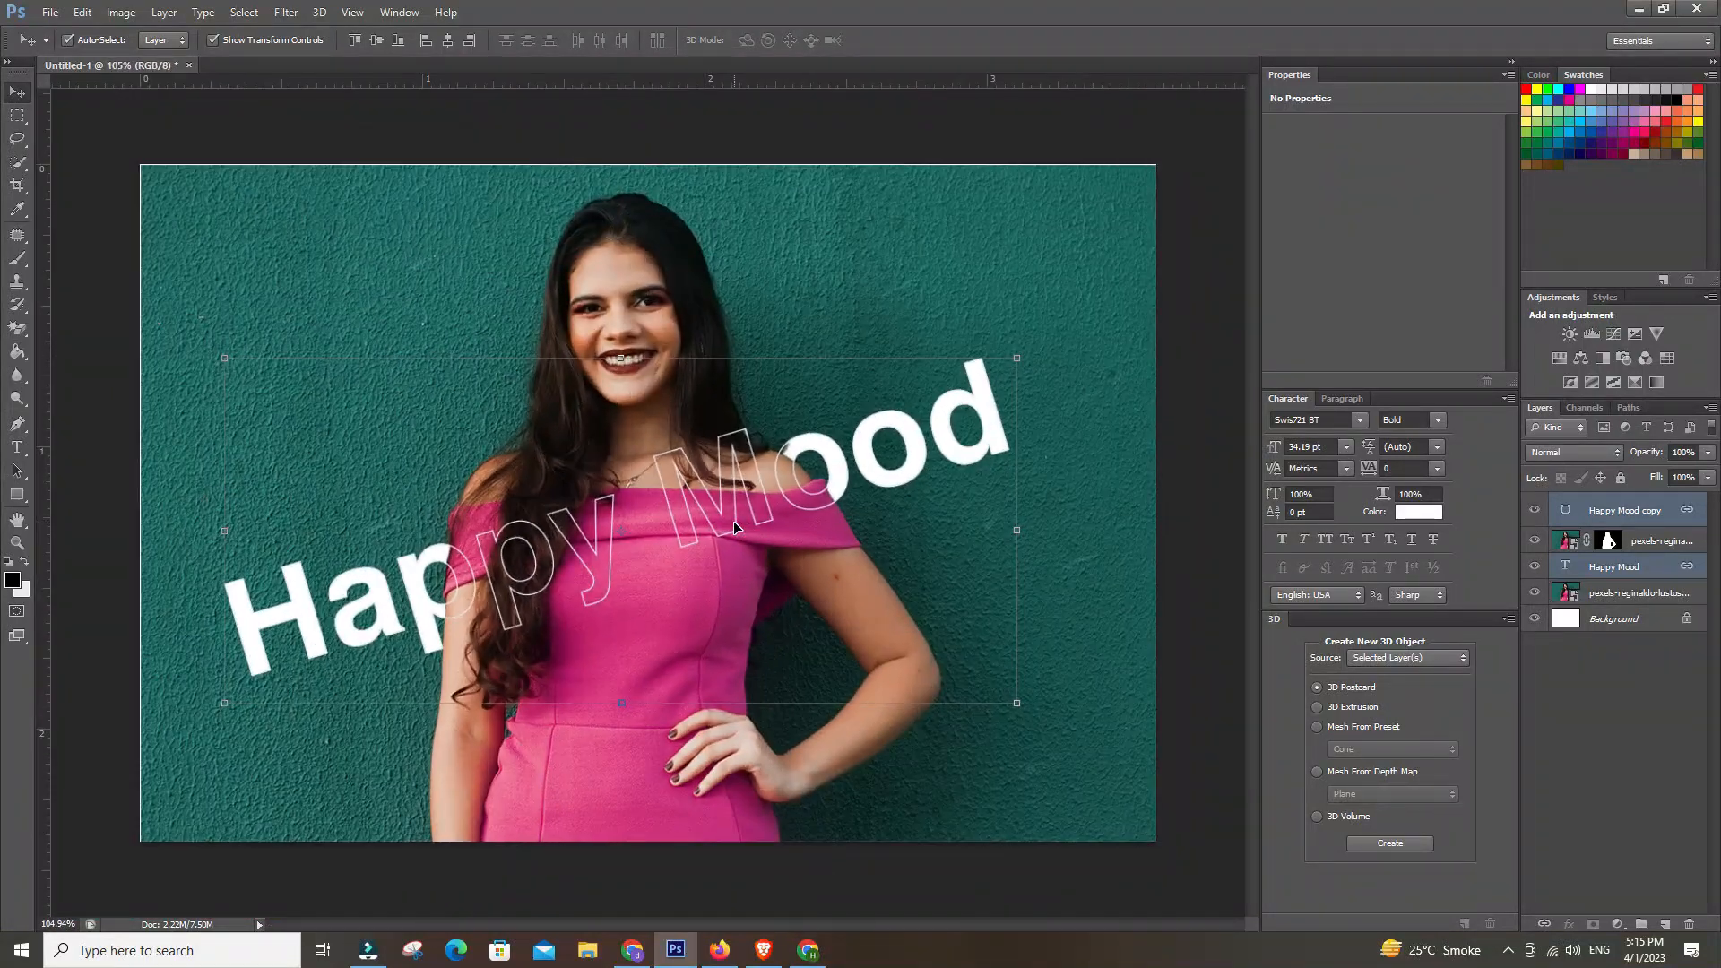